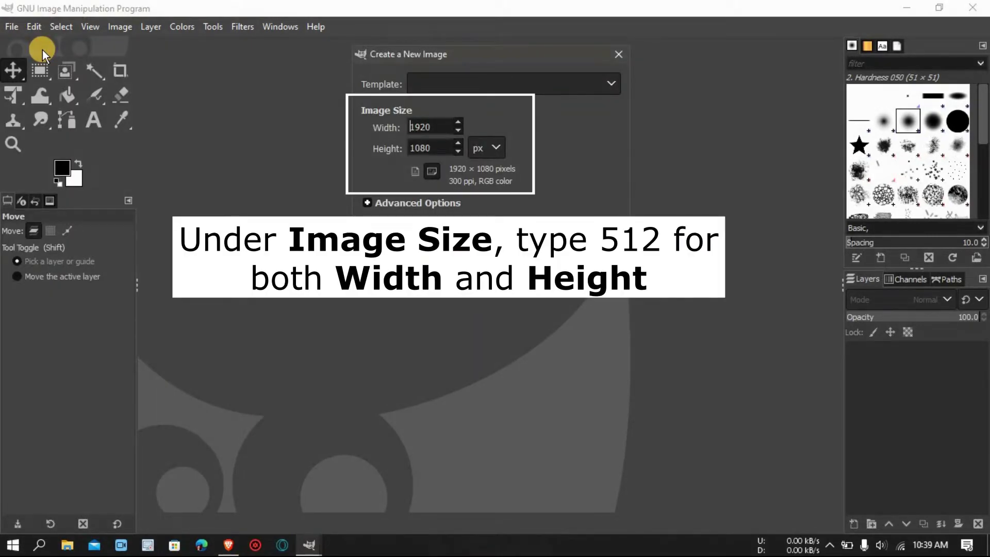
# Create a new 512 × 512 px image filled with transparency.
pyautogui.click(422, 126)
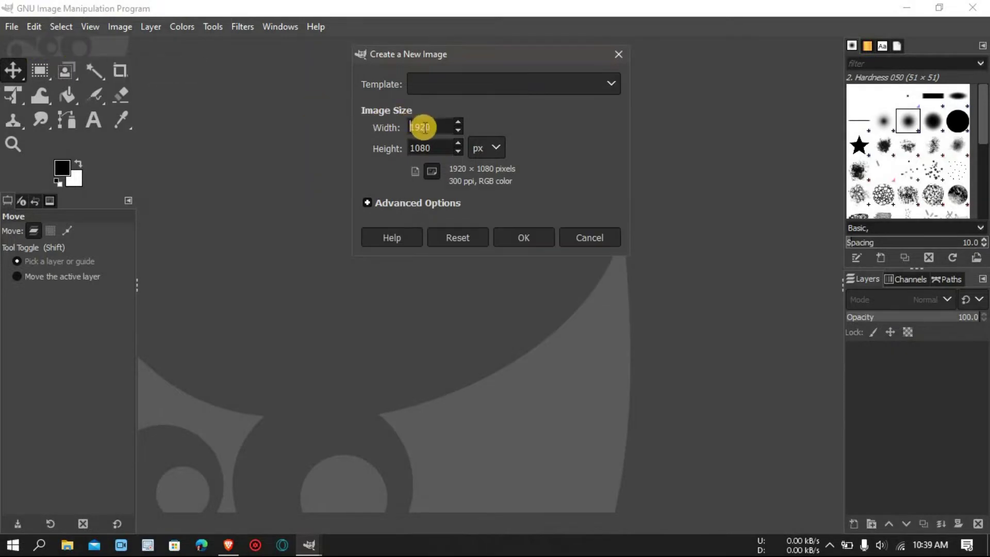
pyautogui.write('512')
pyautogui.doubleClick(413, 150)
pyautogui.write('512')
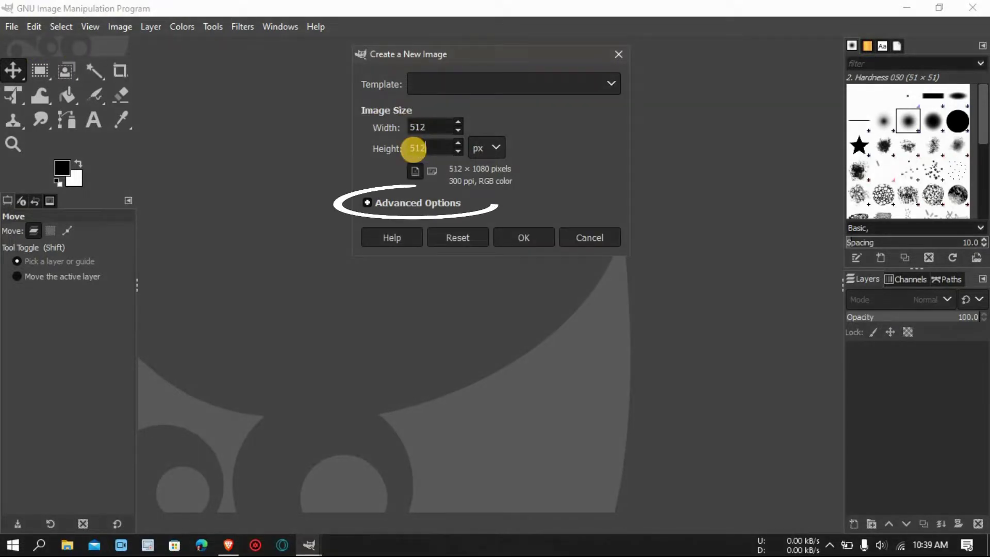
pyautogui.click(388, 204)
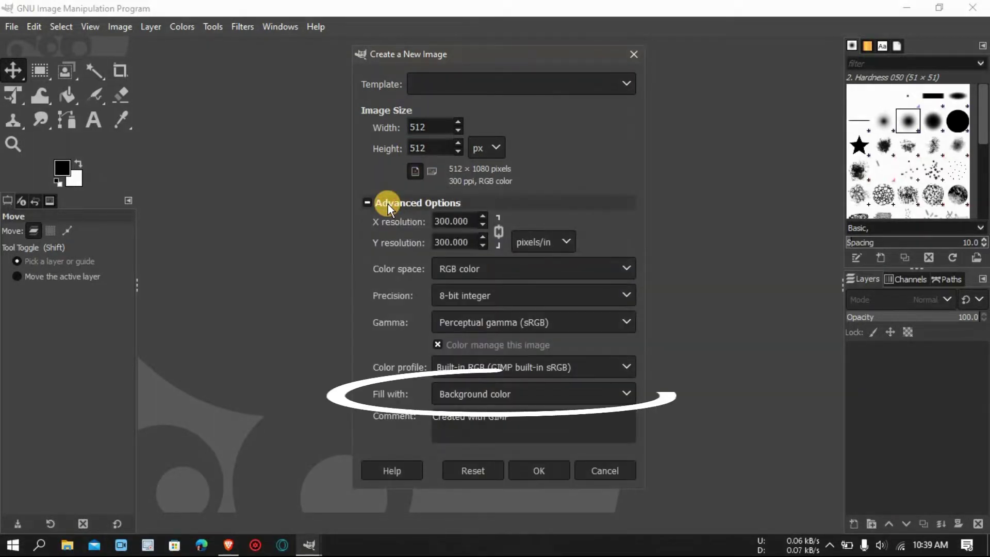
pyautogui.click(472, 394)
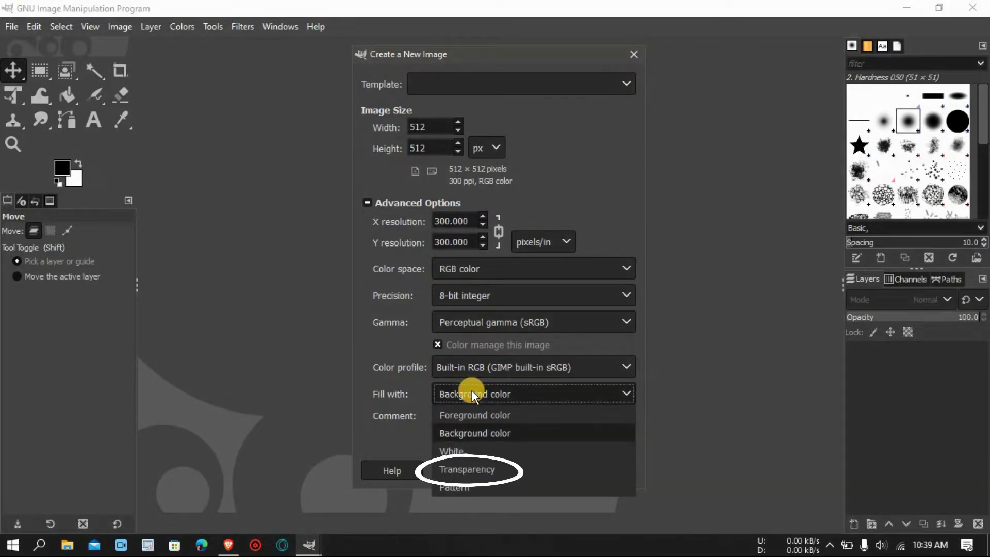
pyautogui.click(469, 467)
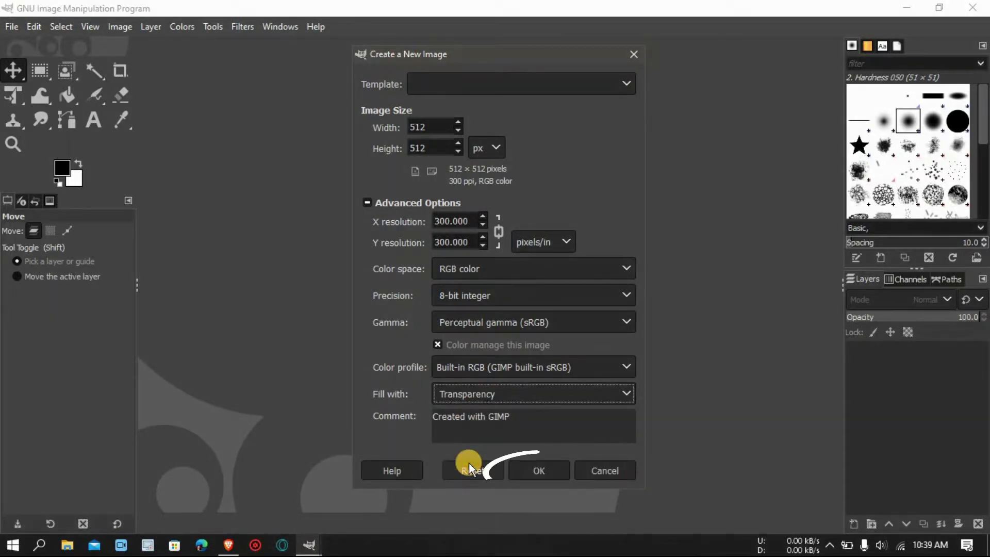
pyautogui.click(532, 468)
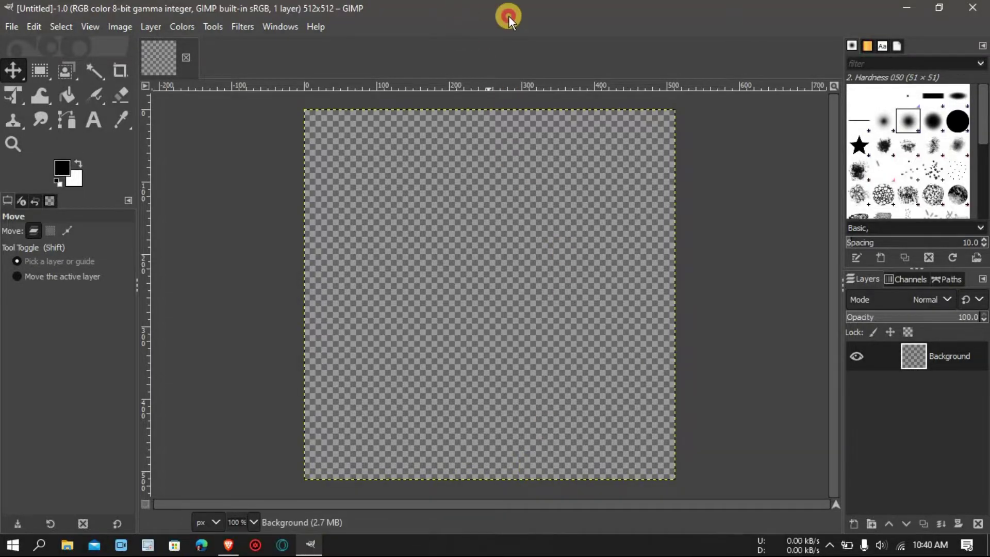
# Add the go-kart photo from the desktop to the canvas as a new layer, keeping the image window maximized.
pyautogui.moveTo(508, 18); pyautogui.dragTo(605, 58)
pyautogui.moveTo(78, 439); pyautogui.dragTo(581, 318)
pyautogui.click(704, 381)
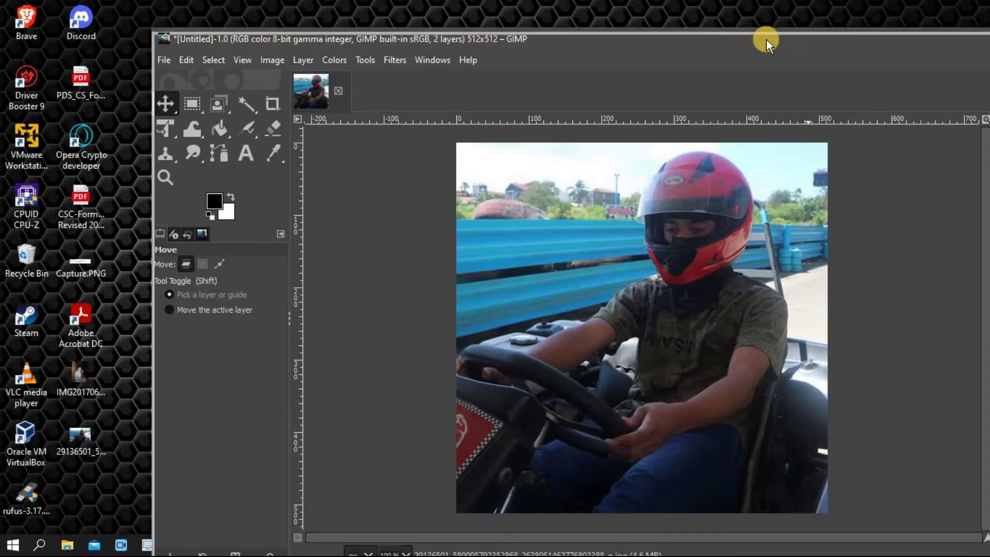
pyautogui.doubleClick(620, 41)
pyautogui.click(937, 42)
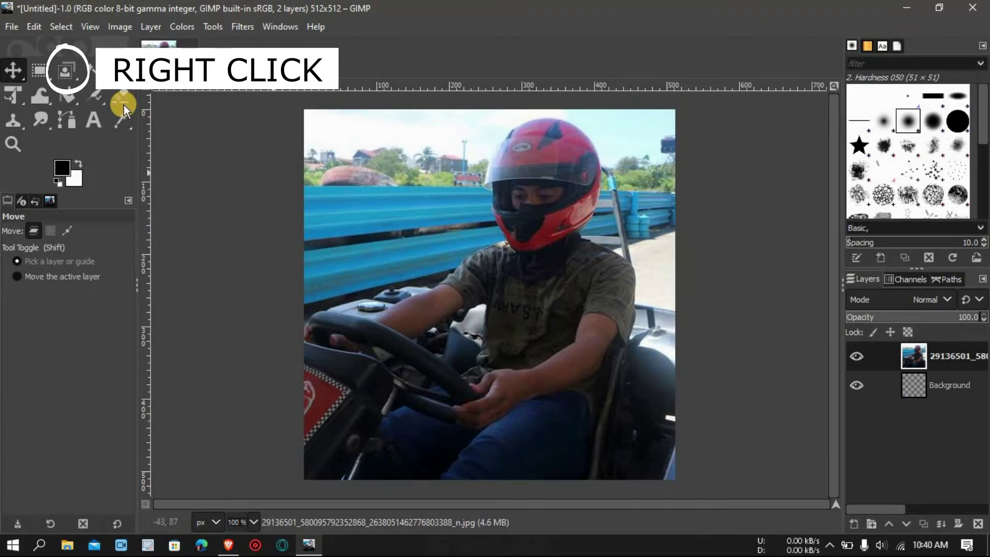
# Roughly outline the background around the rider and kart with the Foreground Select tool and confirm the outline.
pyautogui.rightClick(62, 70)
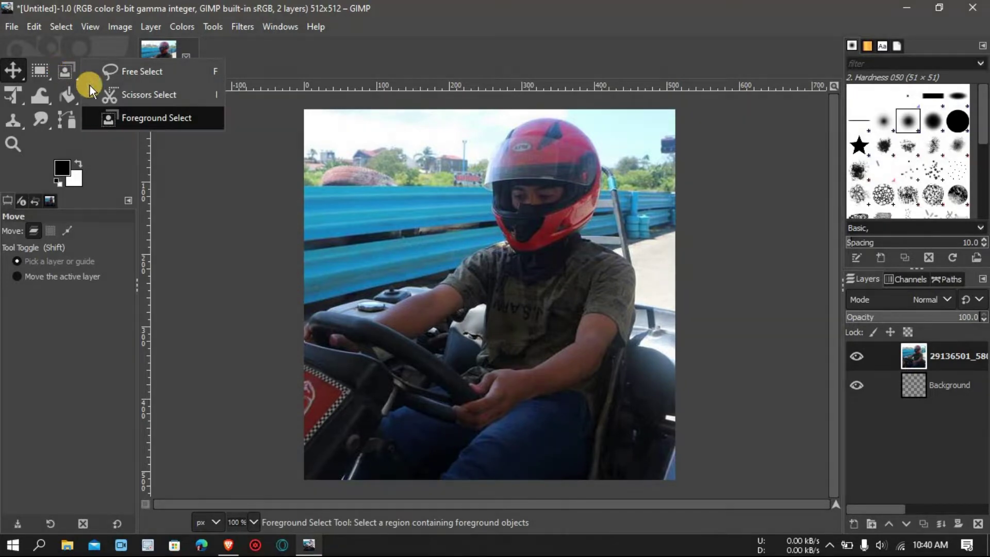
pyautogui.click(143, 118)
pyautogui.moveTo(311, 309)
pyautogui.mouseDown()
pyautogui.moveTo(430, 280)
pyautogui.moveTo(490, 223)
pyautogui.moveTo(484, 165)
pyautogui.moveTo(516, 124)
pyautogui.moveTo(574, 124)
pyautogui.moveTo(605, 177)
pyautogui.moveTo(591, 229)
pyautogui.moveTo(627, 258)
pyautogui.moveTo(638, 309)
pyautogui.moveTo(676, 294)
pyautogui.moveTo(679, 127)
pyautogui.moveTo(559, 106)
pyautogui.moveTo(314, 111)
pyautogui.moveTo(314, 315)
pyautogui.mouseUp()
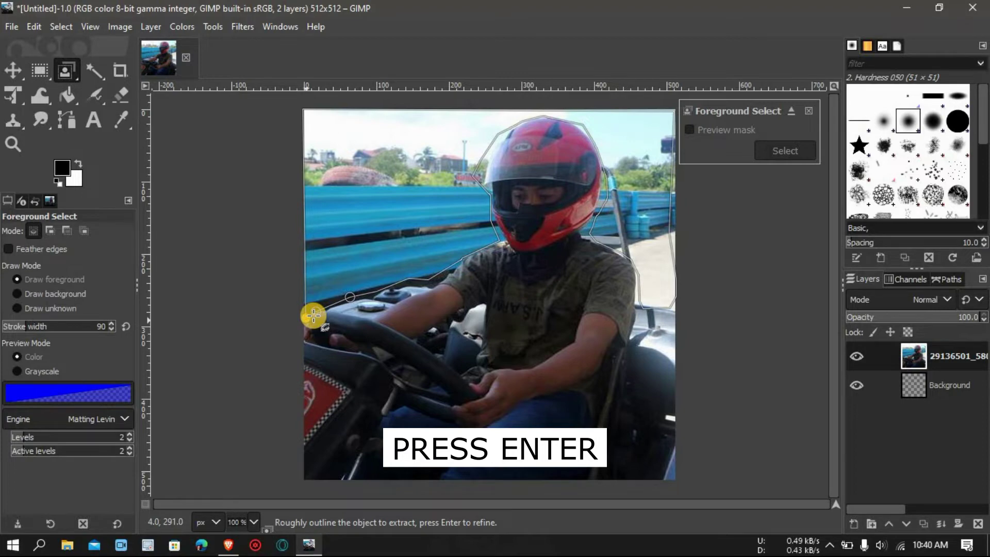
pyautogui.press('Return')
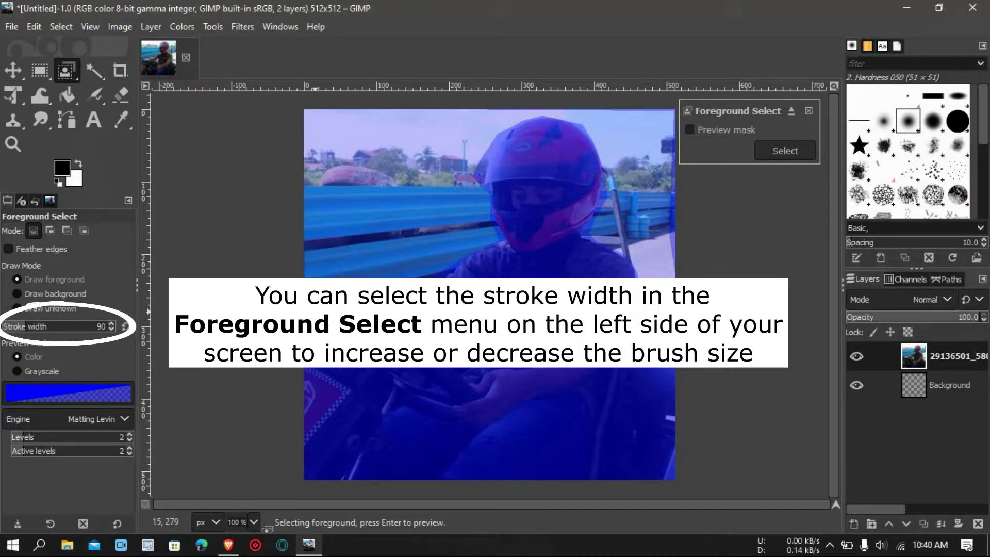
# Paint the scenery as foreground, using stroke width 50 for large areas and 30 along the helmet, shoulder and kart edges.
pyautogui.moveTo(104, 326); pyautogui.dragTo(121, 309)
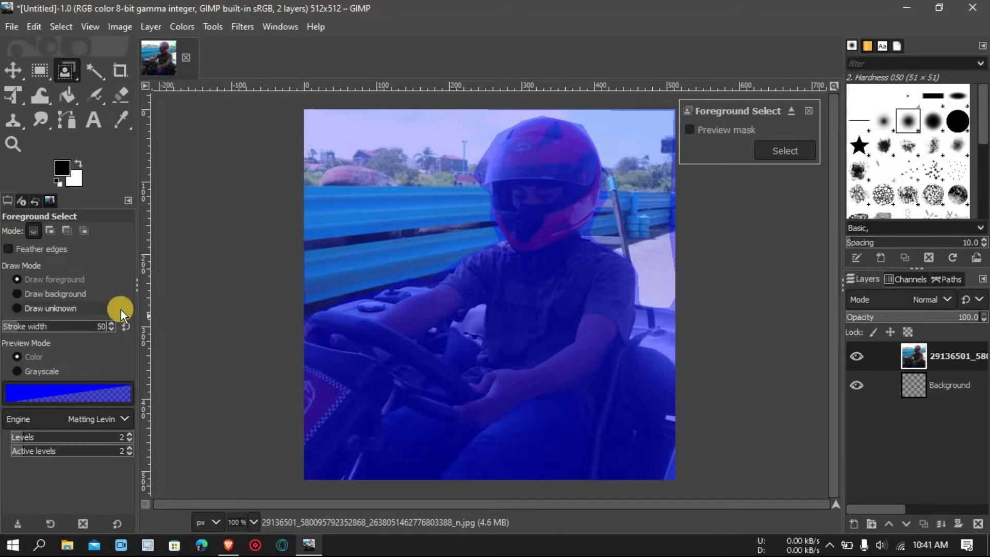
pyautogui.moveTo(394, 193)
pyautogui.mouseDown()
pyautogui.moveTo(349, 276)
pyautogui.moveTo(360, 111)
pyautogui.moveTo(468, 217)
pyautogui.moveTo(547, 98)
pyautogui.moveTo(670, 316)
pyautogui.moveTo(603, 225)
pyautogui.moveTo(607, 214)
pyautogui.mouseUp()
pyautogui.moveTo(623, 128)
pyautogui.mouseDown()
pyautogui.moveTo(558, 104)
pyautogui.moveTo(499, 116)
pyautogui.mouseUp()
pyautogui.moveTo(621, 137); pyautogui.dragTo(625, 165)
pyautogui.moveTo(677, 247)
pyautogui.mouseDown()
pyautogui.moveTo(685, 309)
pyautogui.moveTo(657, 312)
pyautogui.mouseUp()
pyautogui.moveTo(102, 327); pyautogui.dragTo(106, 320)
pyautogui.moveTo(483, 230); pyautogui.dragTo(475, 150)
pyautogui.moveTo(490, 230); pyautogui.dragTo(420, 286)
pyautogui.moveTo(323, 299); pyautogui.dragTo(330, 294)
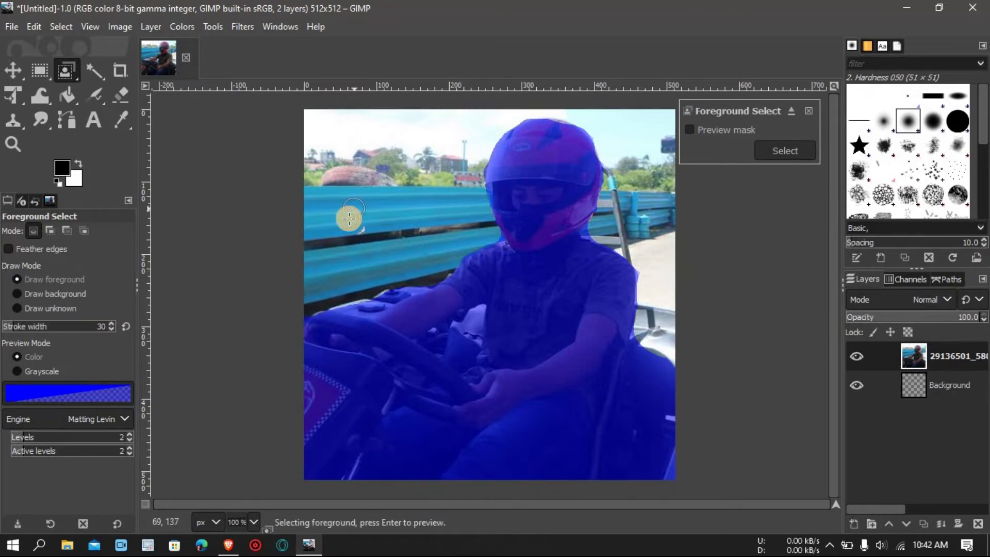
# Refine the mask near the arm and kart edge with background and foreground strokes, and finalize the selection of the scenery.
pyautogui.click(51, 293)
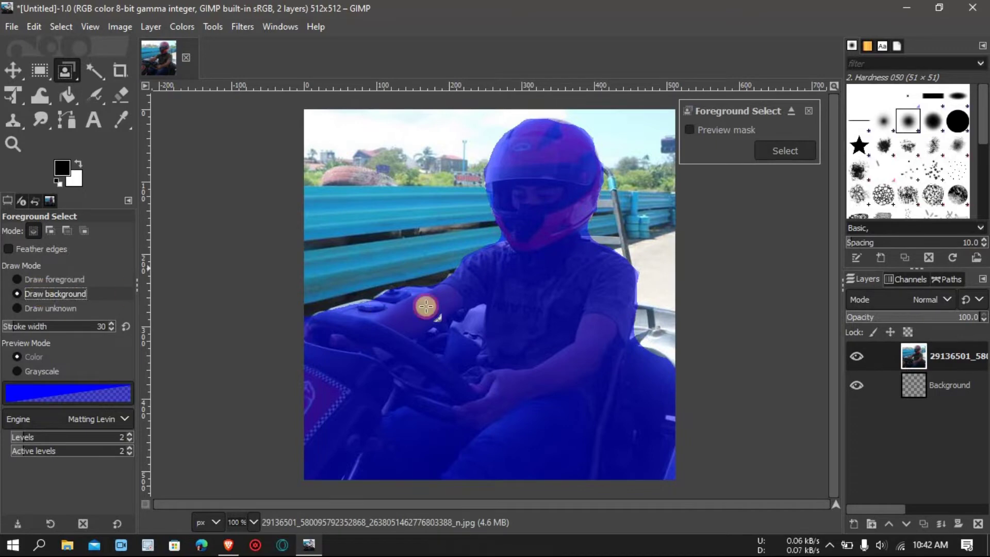
pyautogui.moveTo(386, 299); pyautogui.dragTo(331, 315)
pyautogui.click(58, 279)
pyautogui.moveTo(324, 293); pyautogui.dragTo(381, 272)
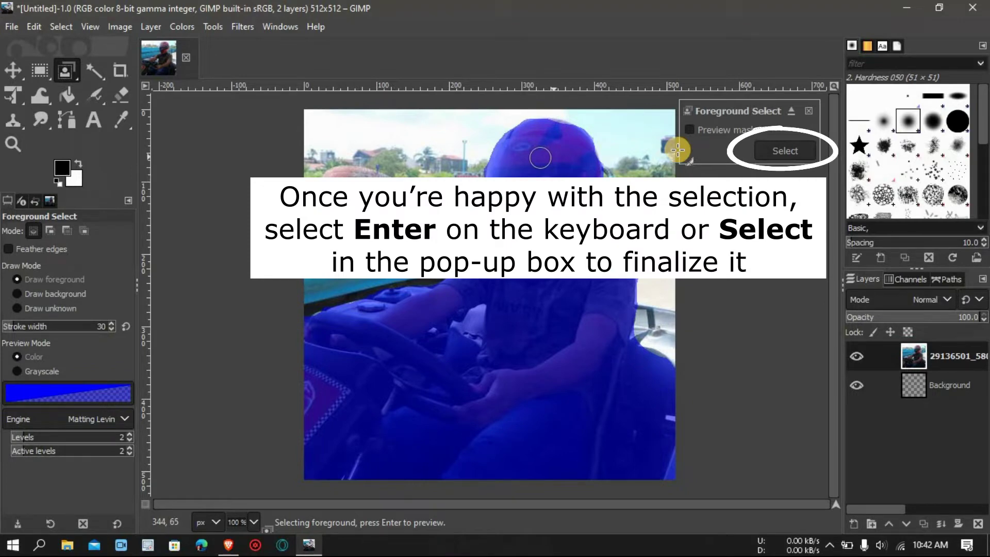
pyautogui.click(773, 149)
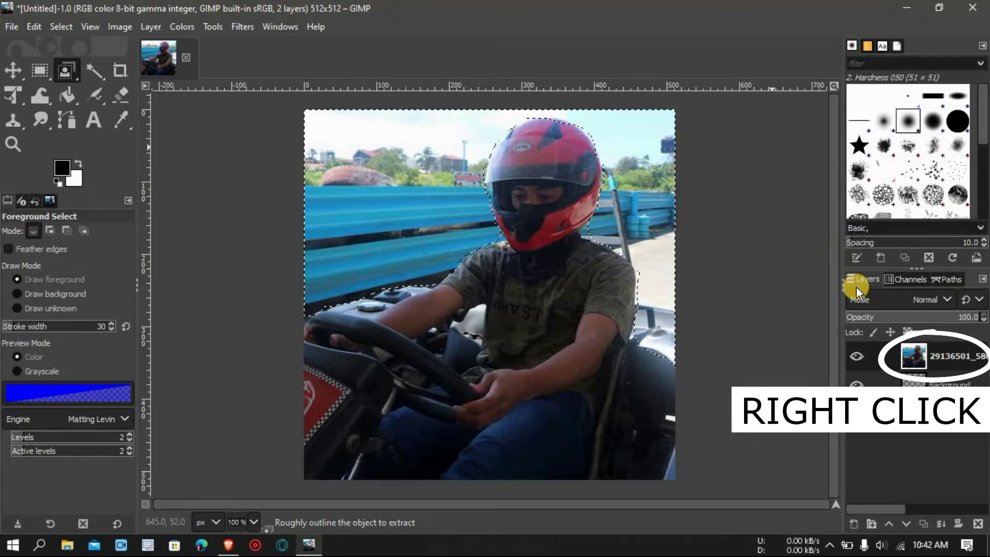
# Add an alpha channel to the photo layer and clear the selected scenery to transparency.
pyautogui.rightClick(904, 348)
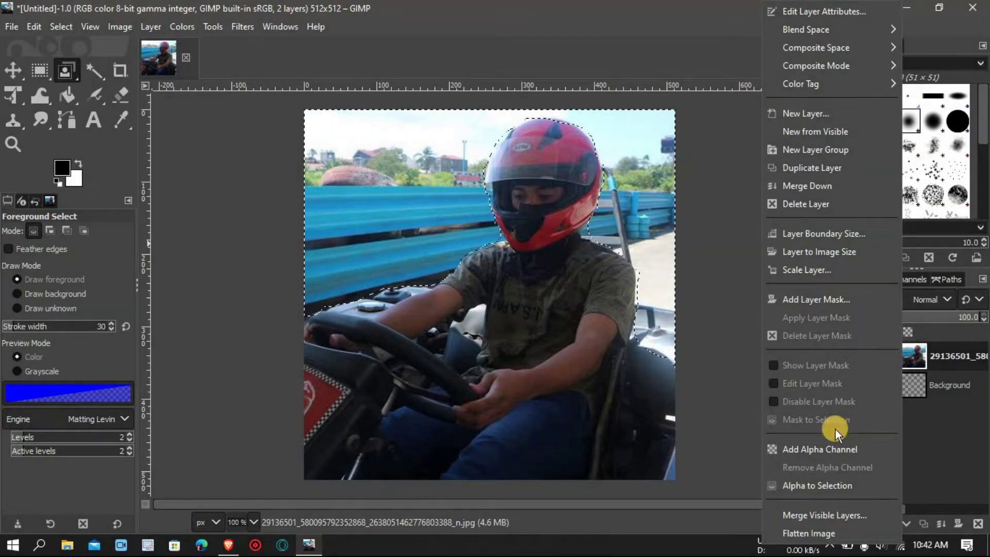
pyautogui.click(825, 448)
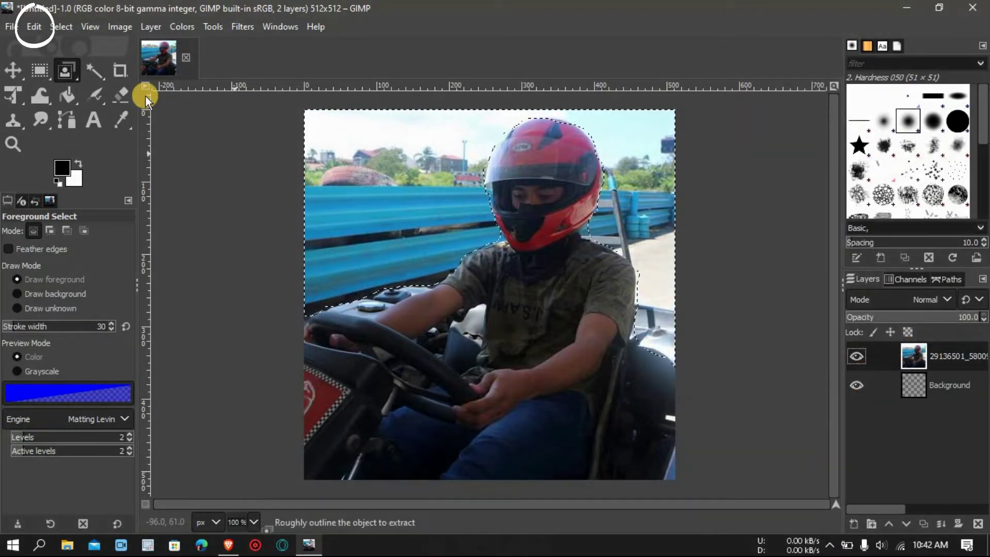
pyautogui.click(60, 26)
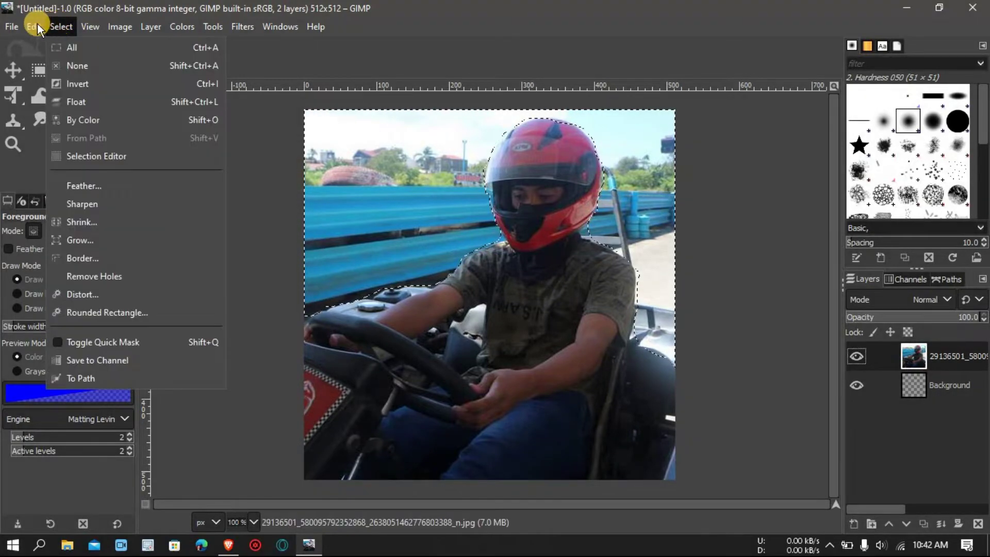
pyautogui.moveTo(37, 28)
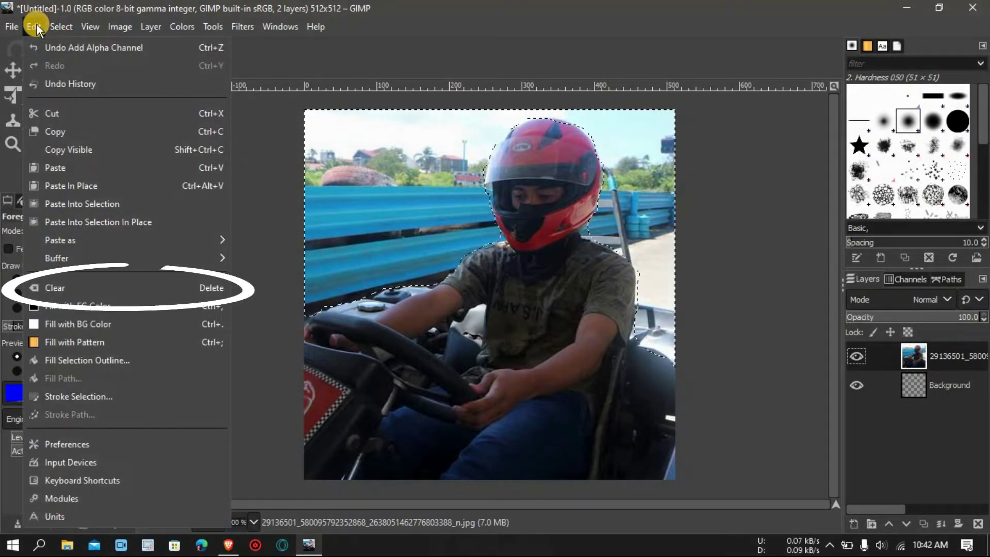
pyautogui.click(56, 292)
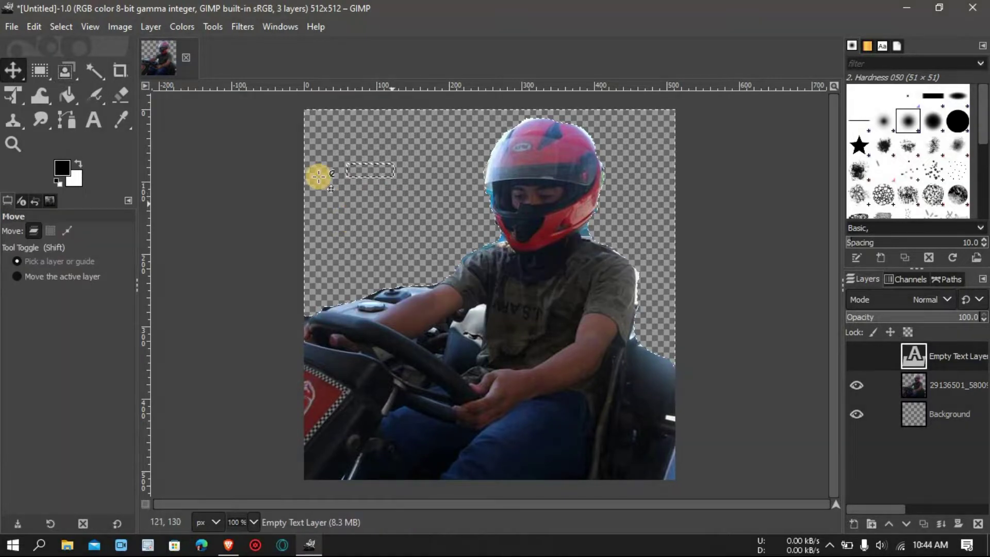
# Start exporting the cutout and choose PNG image as the file type.
pyautogui.click(11, 28)
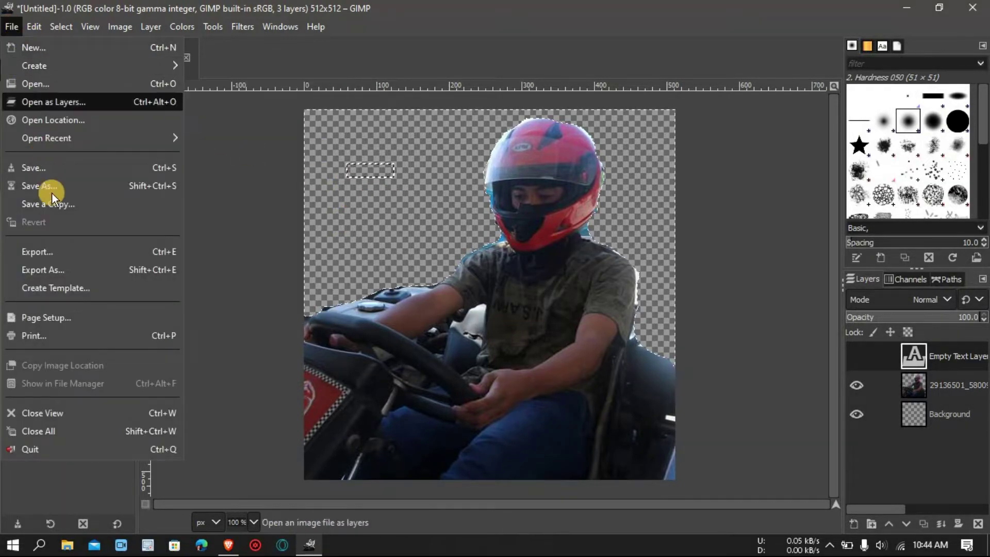
pyautogui.click(56, 269)
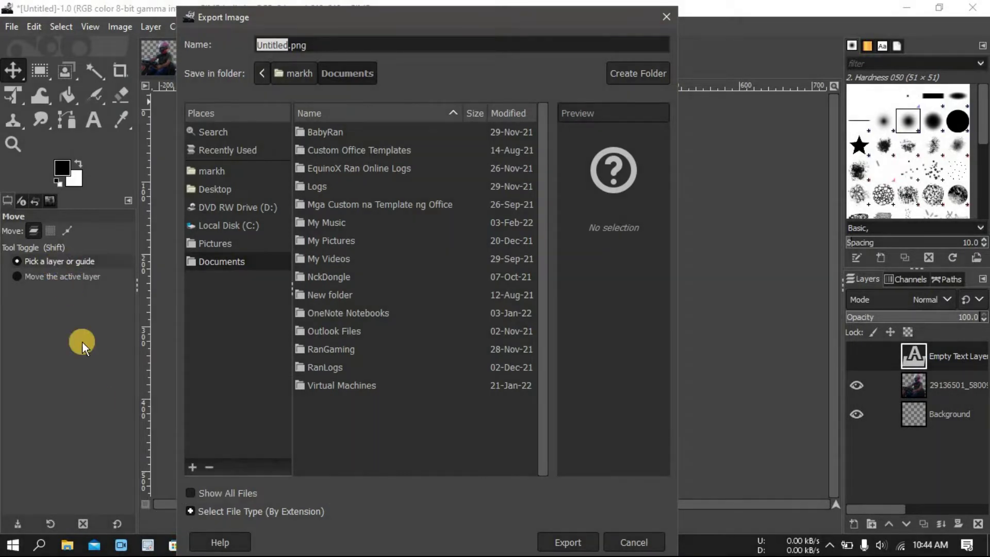
pyautogui.click(228, 511)
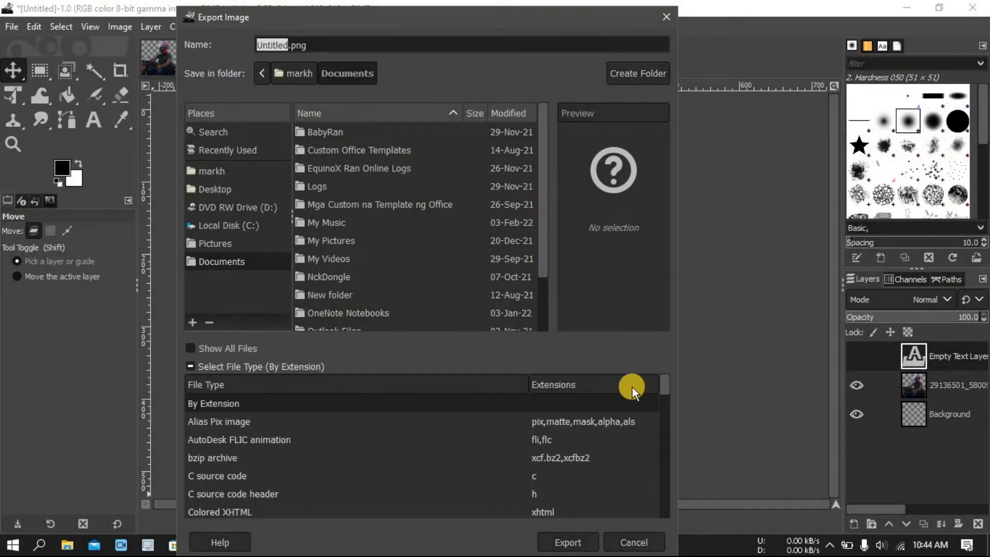
pyautogui.click(667, 422)
pyautogui.moveTo(667, 421); pyautogui.dragTo(669, 466)
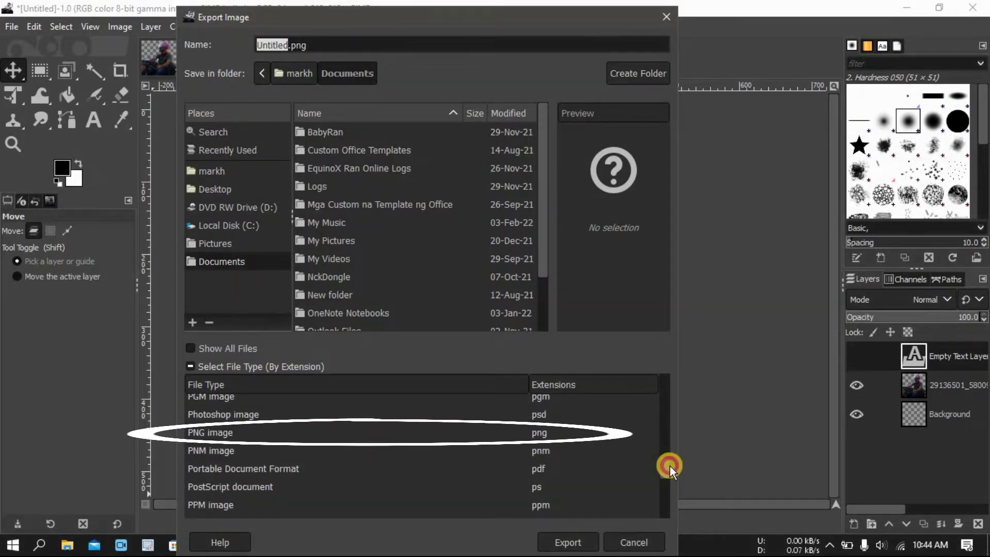
pyautogui.click(538, 436)
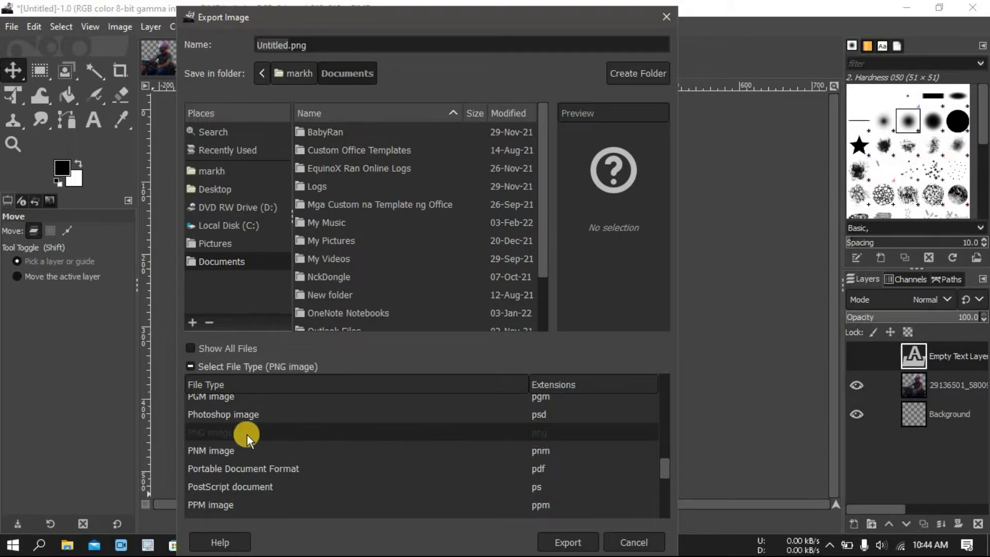
# Name the export ComEdit.png, save it in the Desktop folder, and export it with the default PNG options.
pyautogui.click(284, 45)
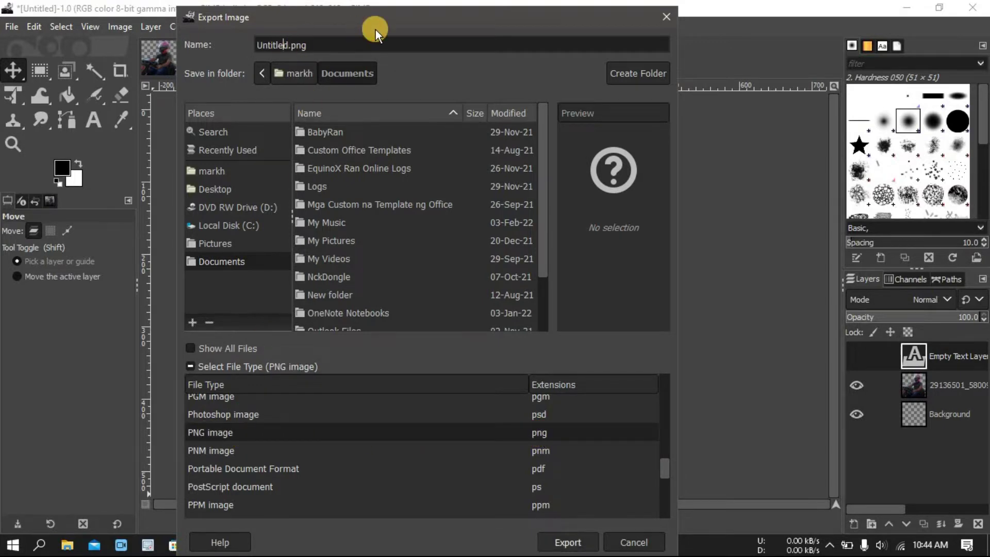
pyautogui.write('ComE')
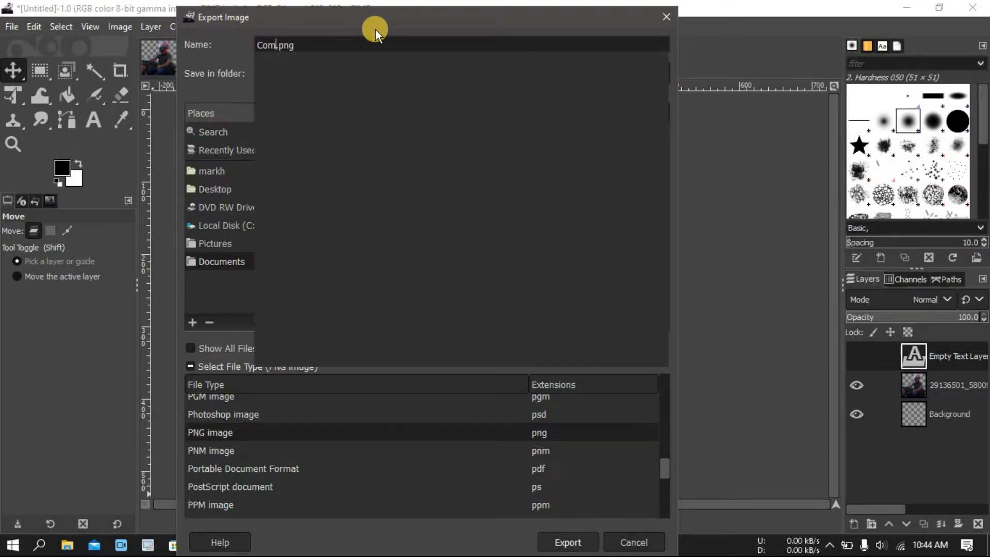
pyautogui.write('dit')
pyautogui.click(211, 189)
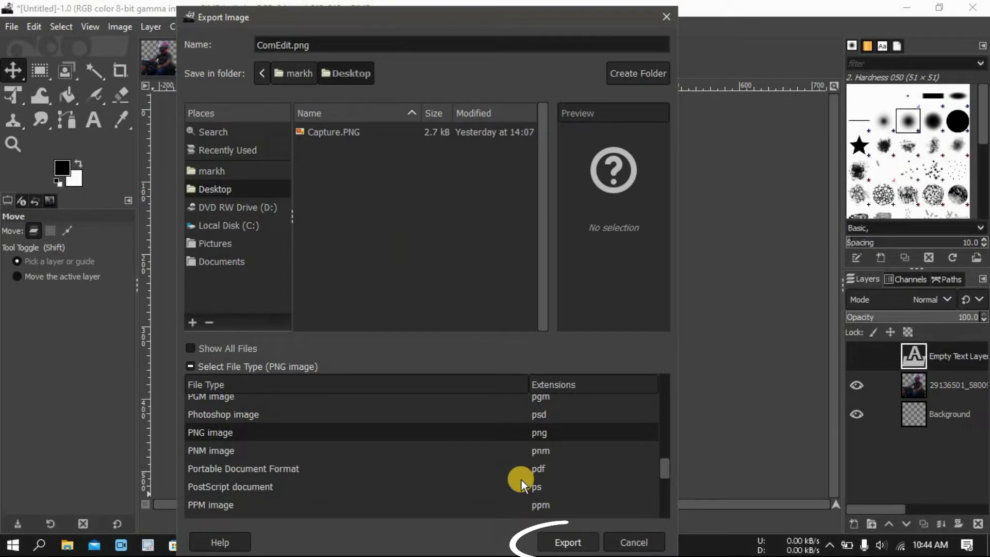
pyautogui.click(567, 542)
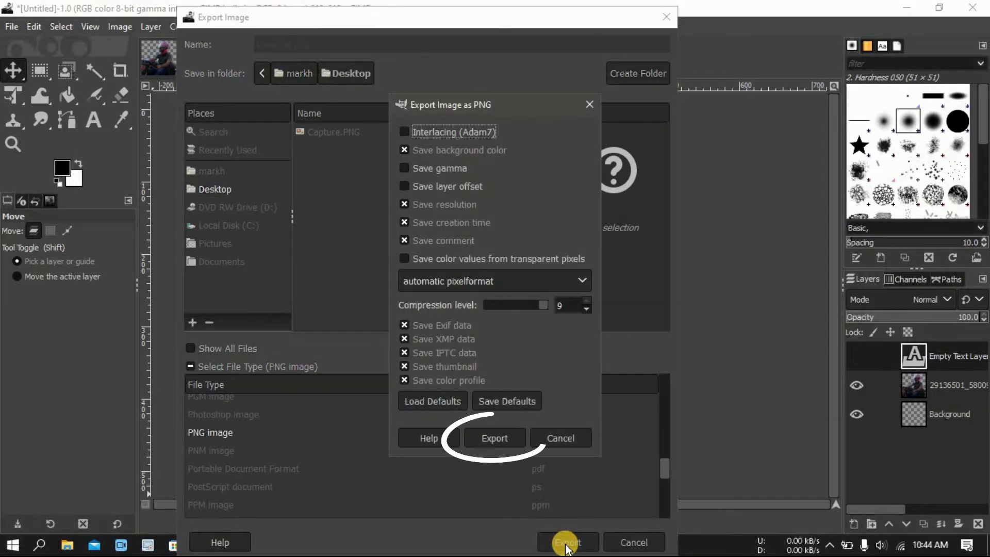
pyautogui.click(504, 438)
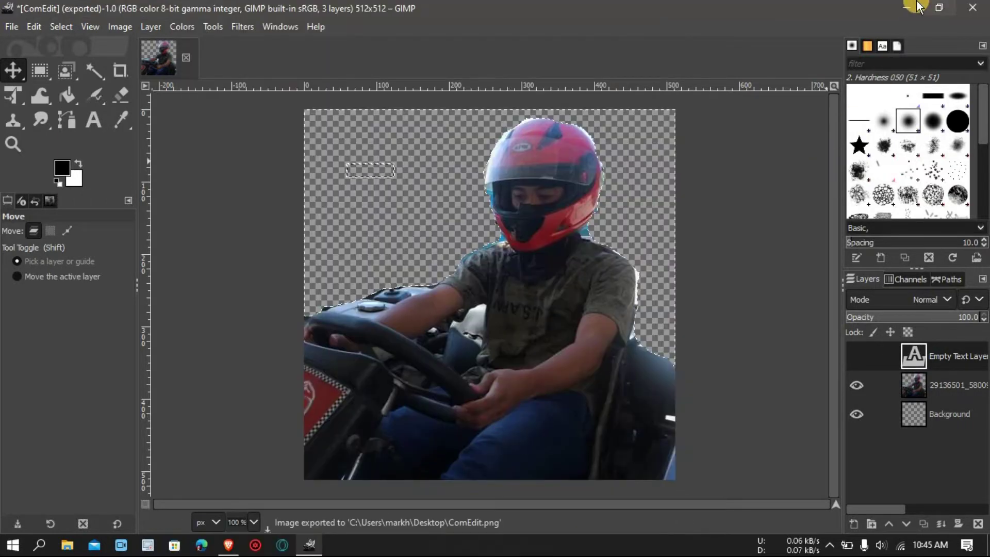
# Minimize the image editor and open the exported ComEdit.png from the desktop to view it.
pyautogui.click(916, 7)
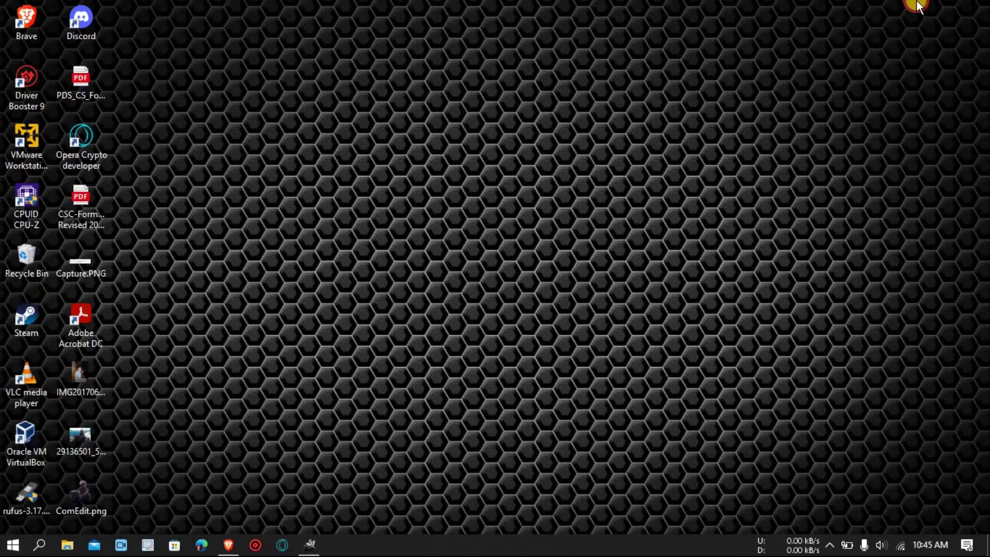
pyautogui.doubleClick(79, 490)
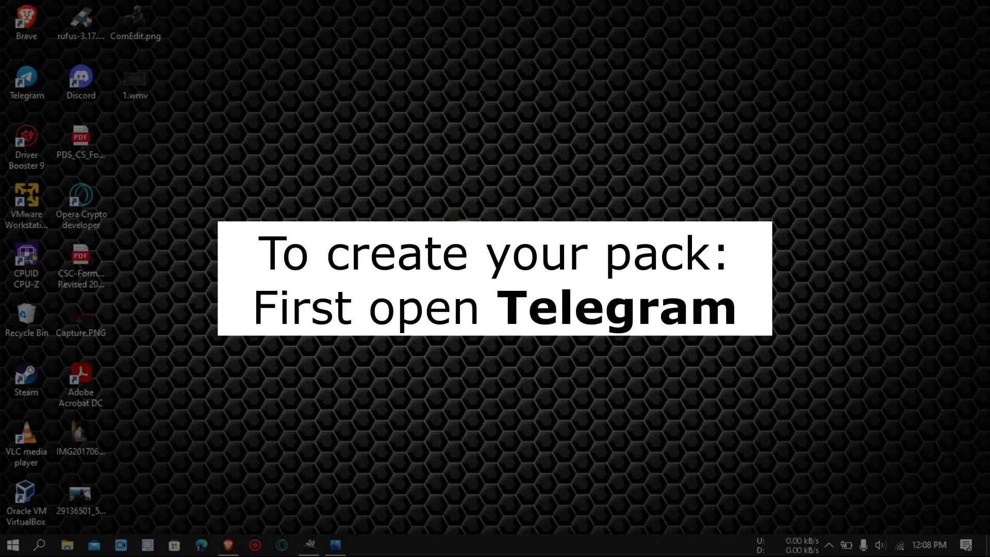
# Search the computer for Telegram and open the app.
pyautogui.click(18, 544)
pyautogui.write('telegram')
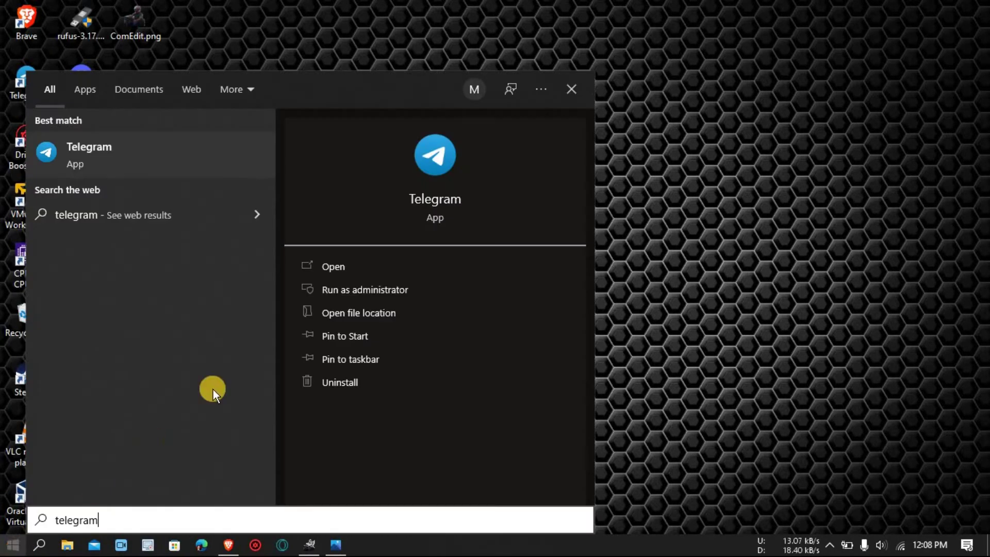
pyautogui.click(325, 266)
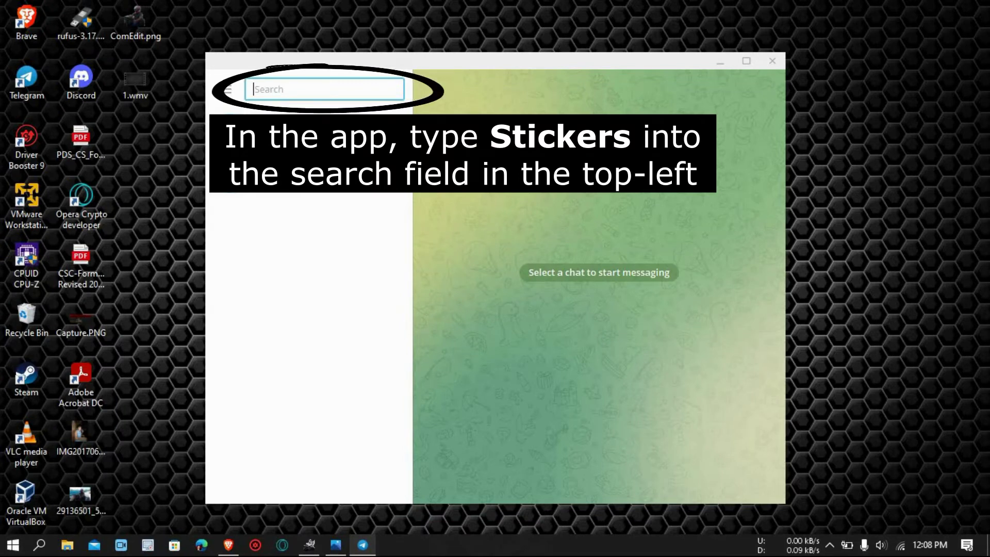
# Search Telegram for "stickers", open the verified Stickers bot, and start it.
pyautogui.write('stickers')
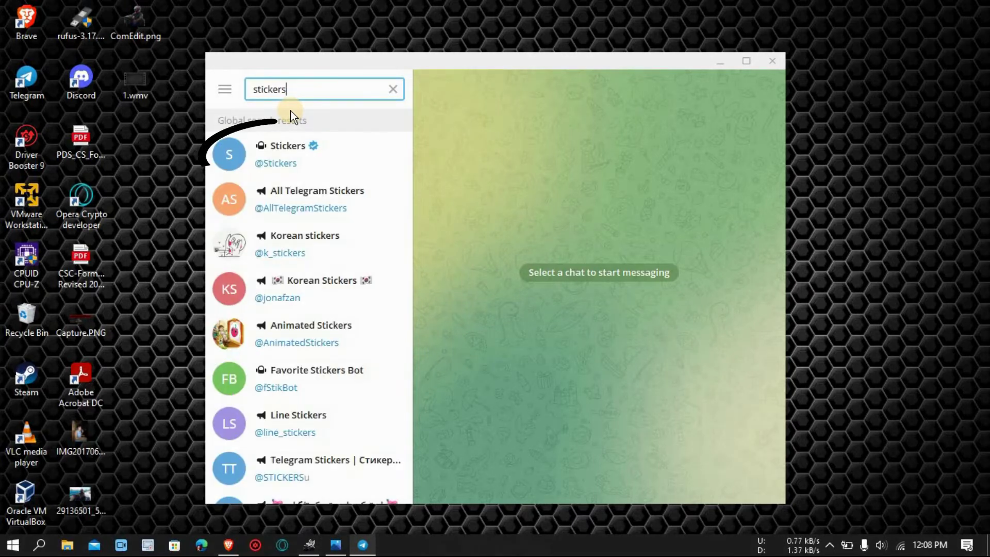
pyautogui.click(298, 157)
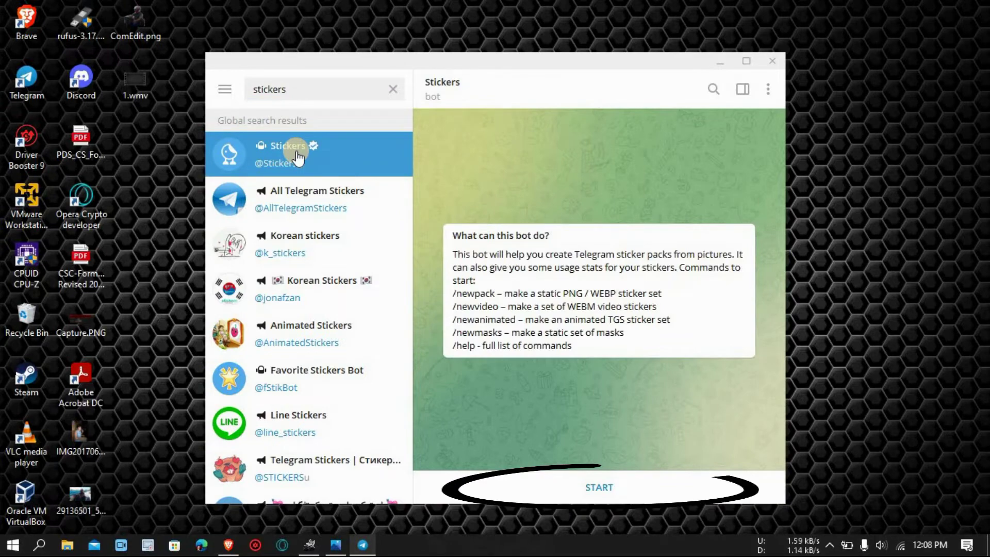
pyautogui.click(594, 492)
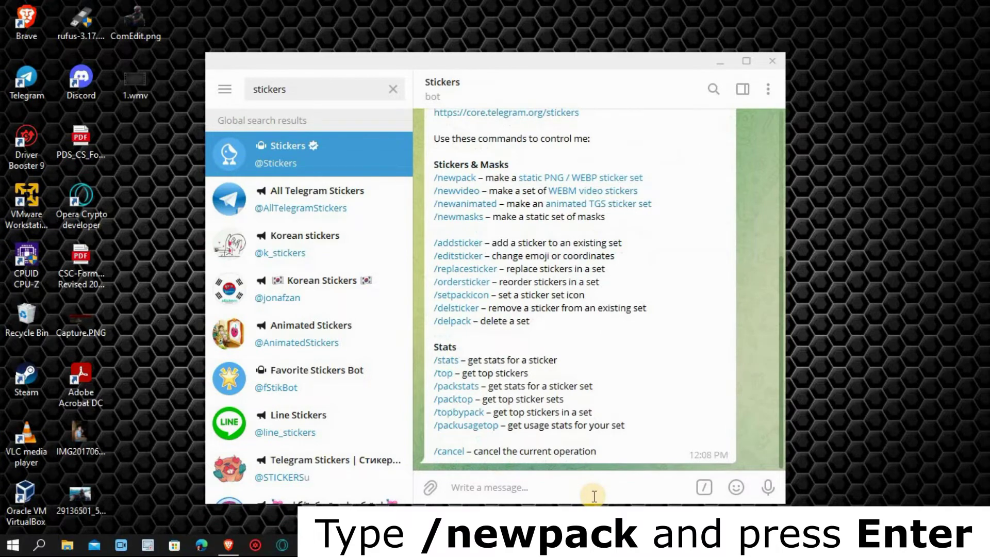
# Send the bot the /newpack command and name the new sticker set "ComEve Sticker".
pyautogui.write('/')
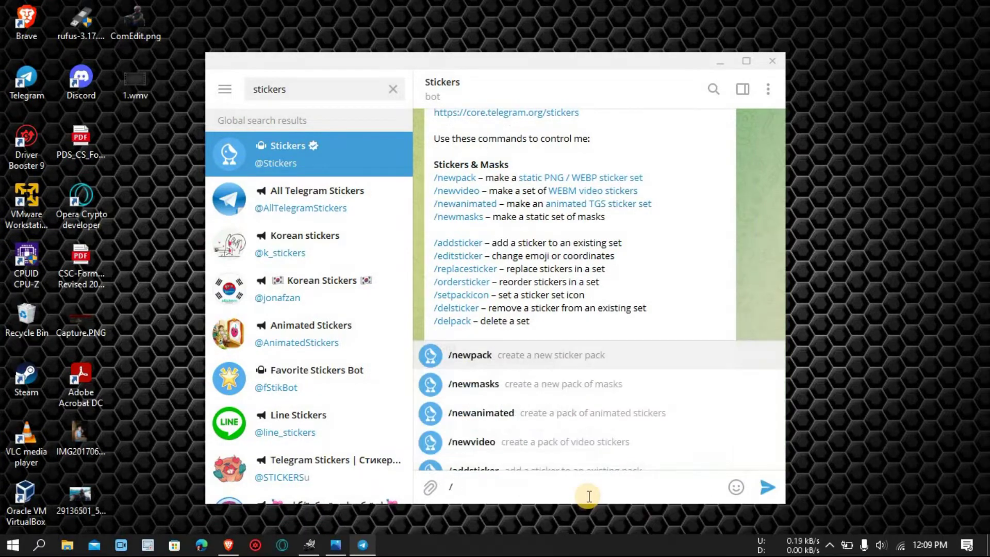
pyautogui.write('newpack')
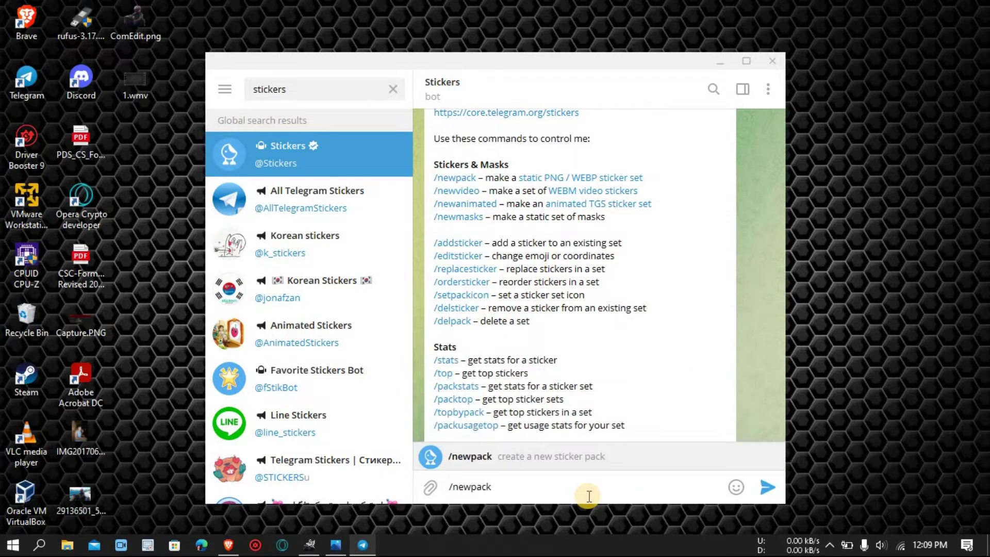
pyautogui.press('Return')
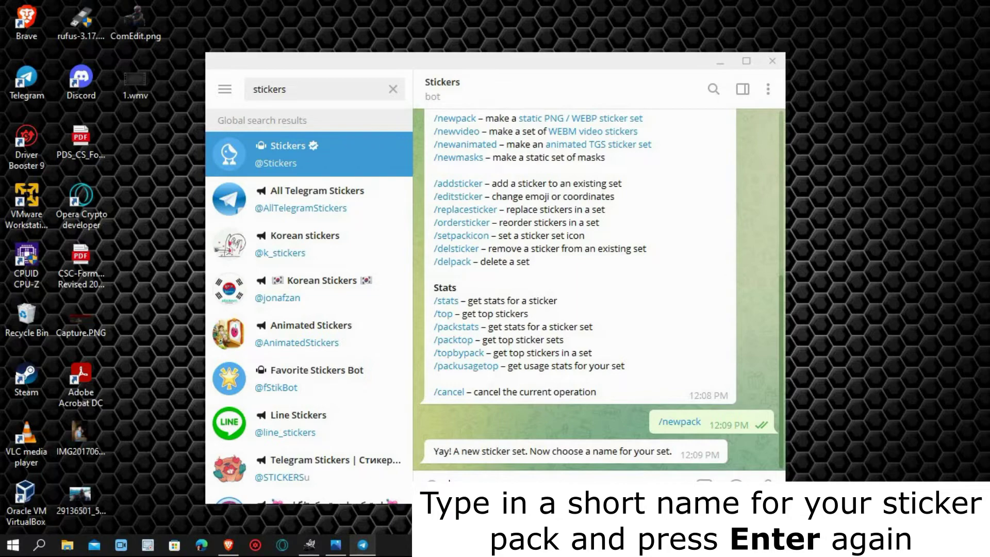
pyautogui.write('ComEve Sticker')
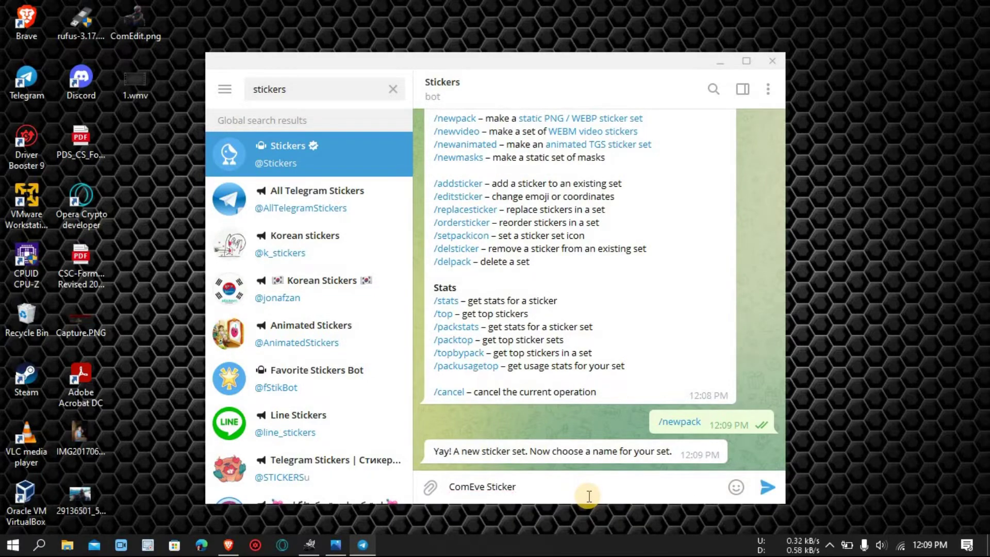
pyautogui.press('Return')
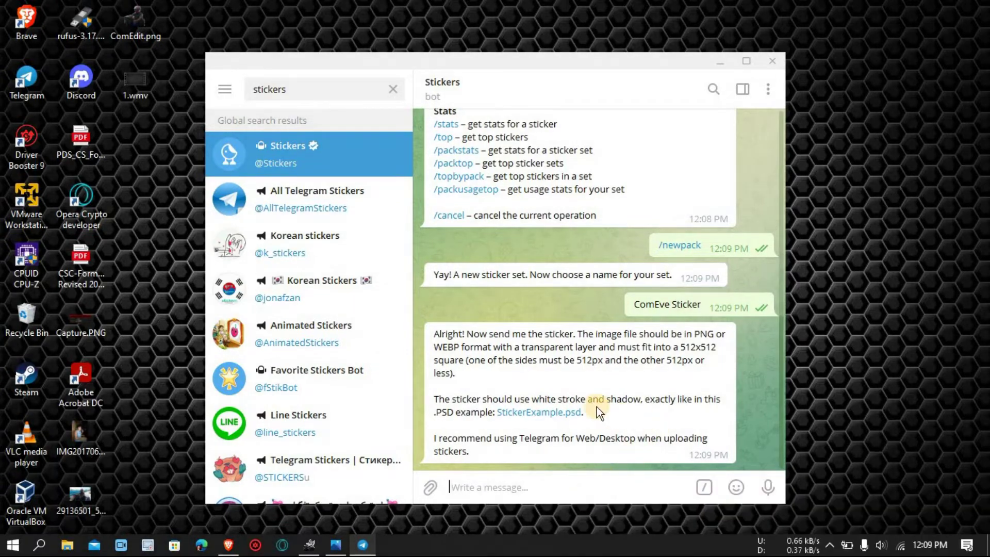
# Try to send ComEdit.png from the desktop to the Stickers bot as a compressed image.
pyautogui.moveTo(134, 20); pyautogui.dragTo(531, 466)
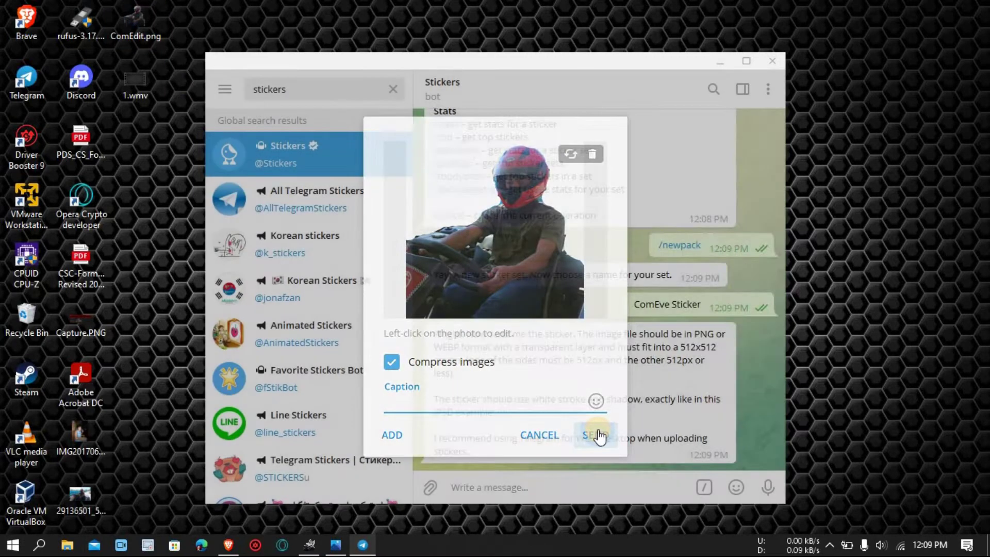
pyautogui.click(597, 436)
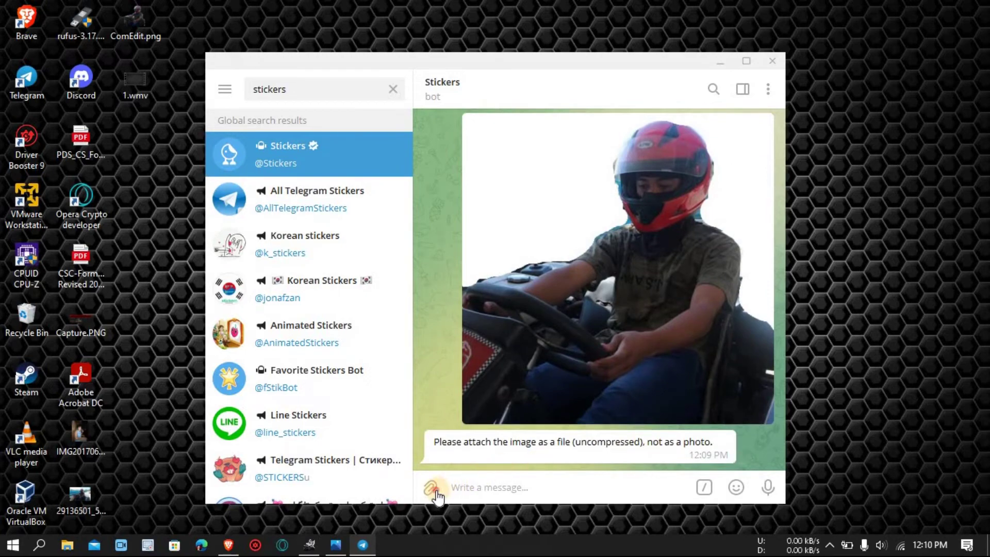
# Attach ComEdit.png from the Desktop folder and send it to the bot with image compression turned off.
pyautogui.click(433, 488)
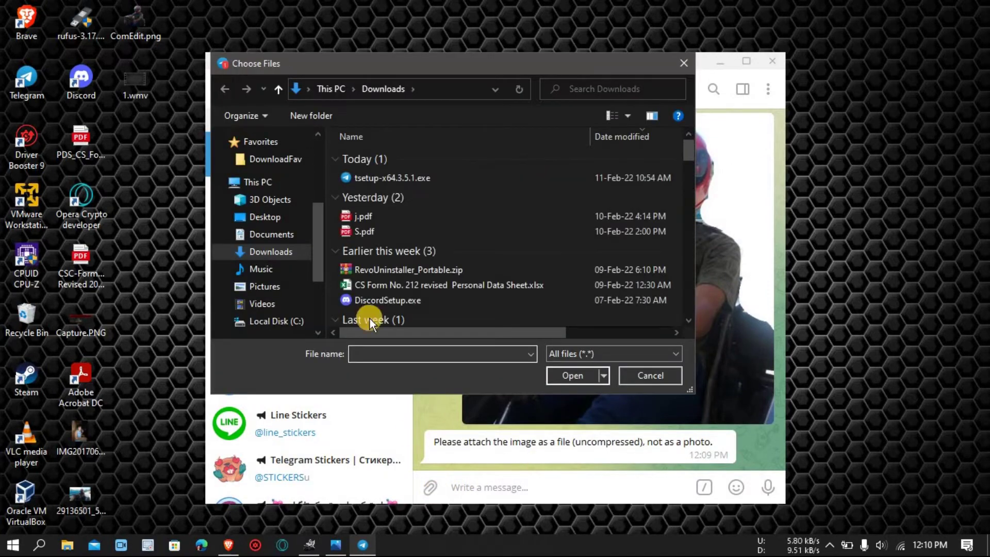
pyautogui.click(261, 217)
pyautogui.click(630, 175)
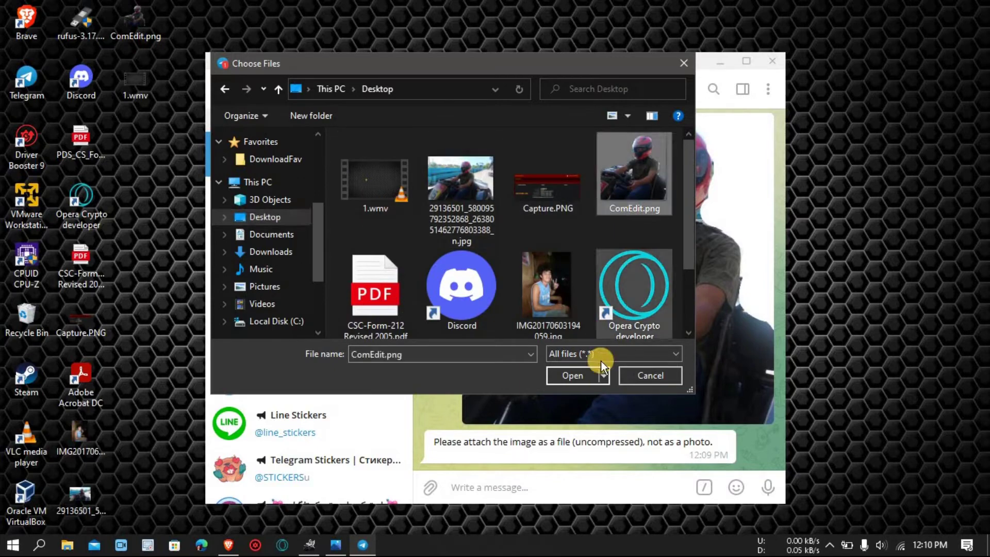
pyautogui.click(573, 374)
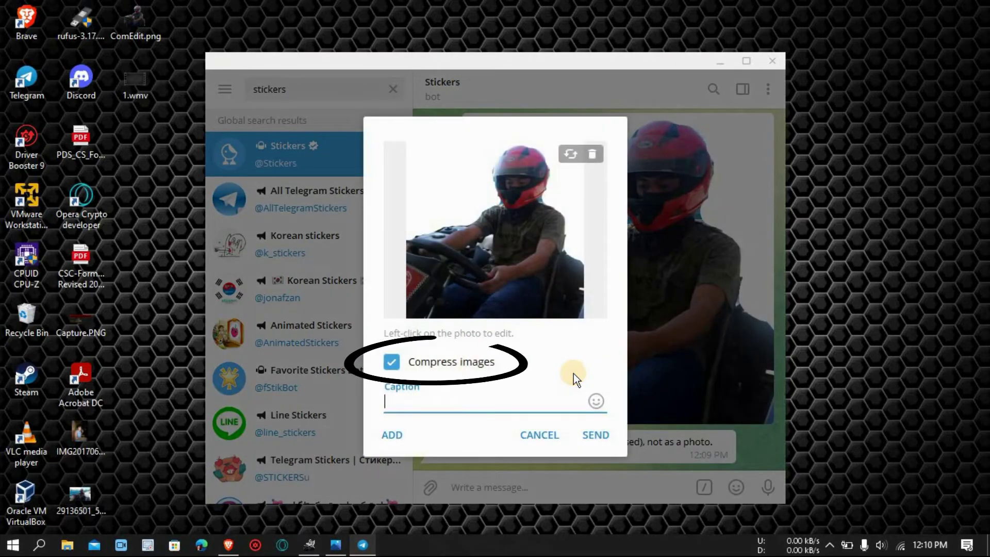
pyautogui.click(392, 361)
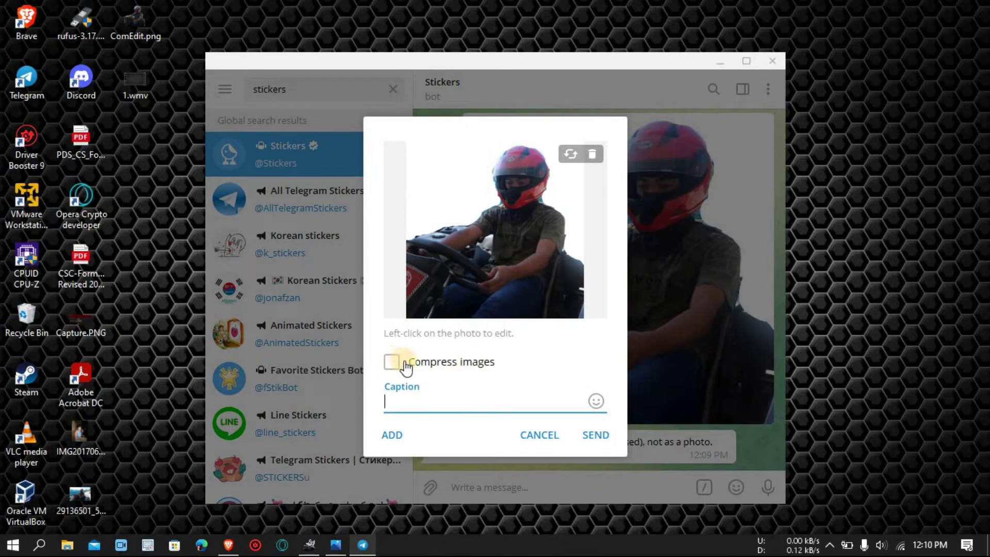
pyautogui.click(594, 433)
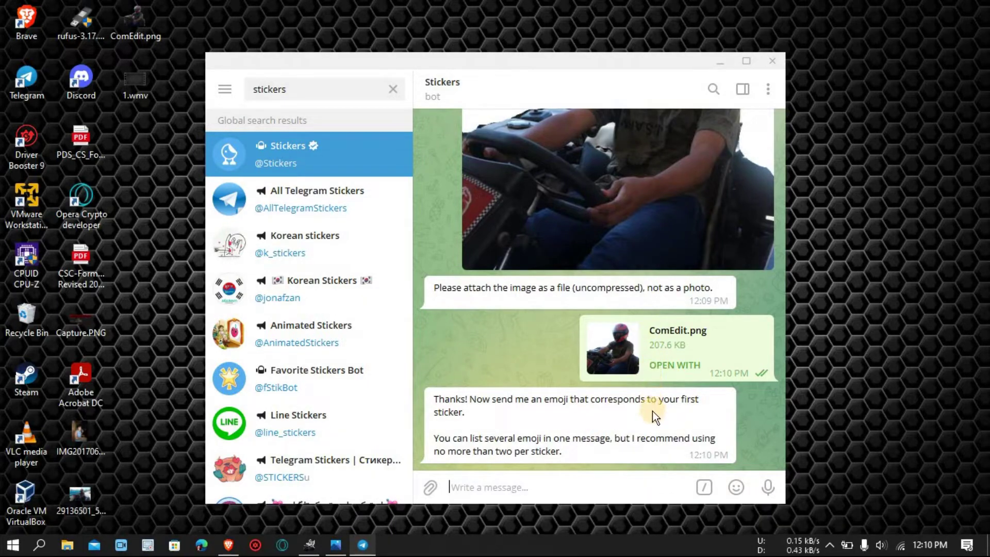
# Send the bot the 😂 emoji as the one matching the first sticker.
pyautogui.click(735, 487)
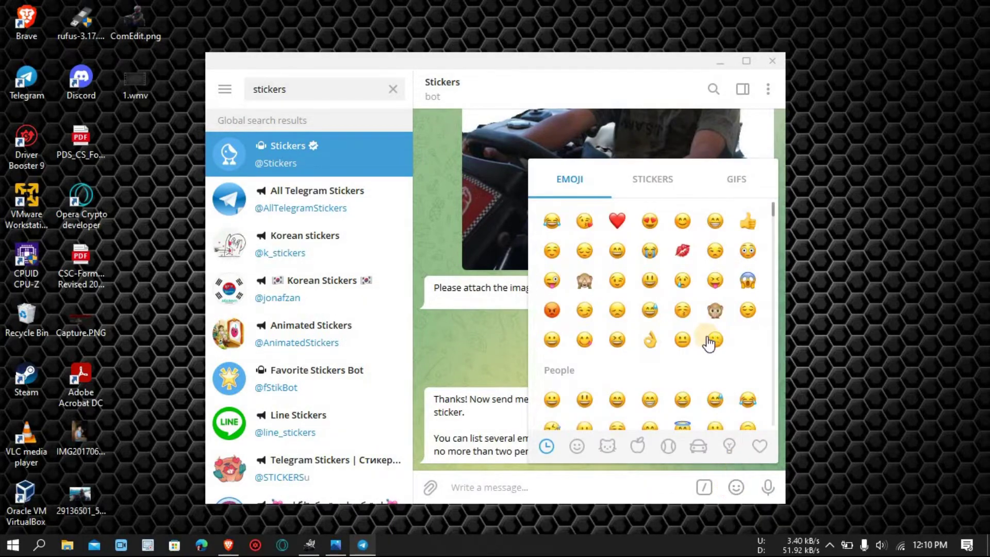
pyautogui.click(551, 221)
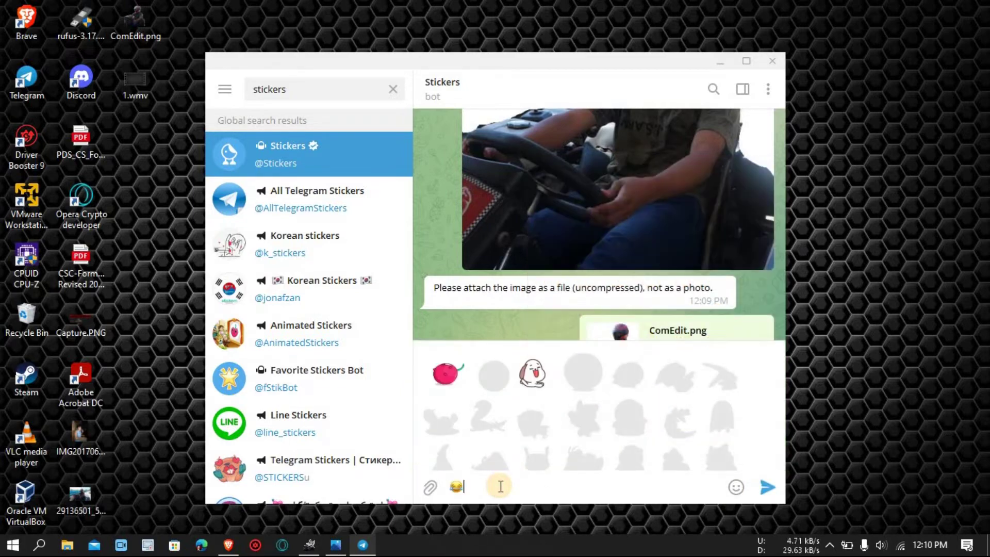
pyautogui.press('Return')
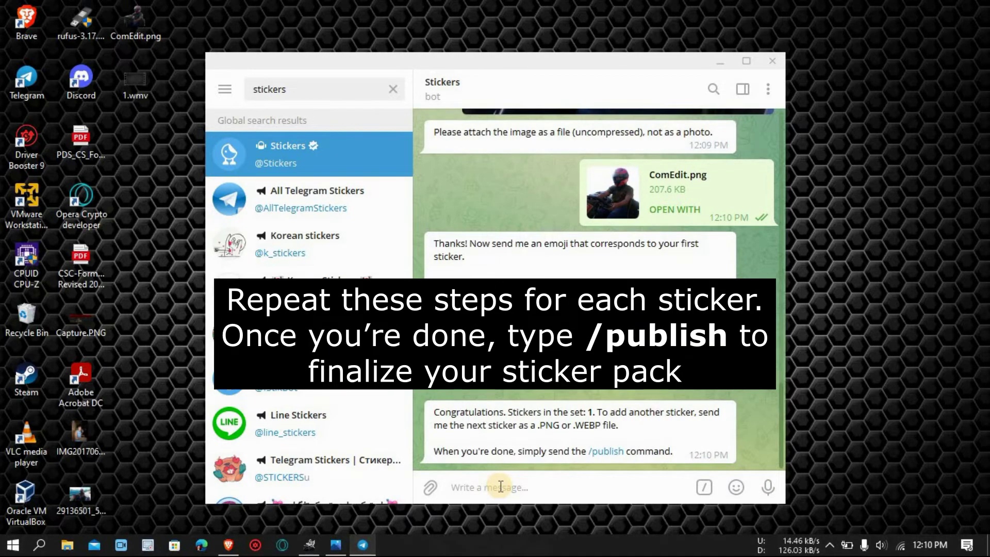
# Publish the sticker set with /publish and pass over the custom icon with /skip.
pyautogui.write('/publish')
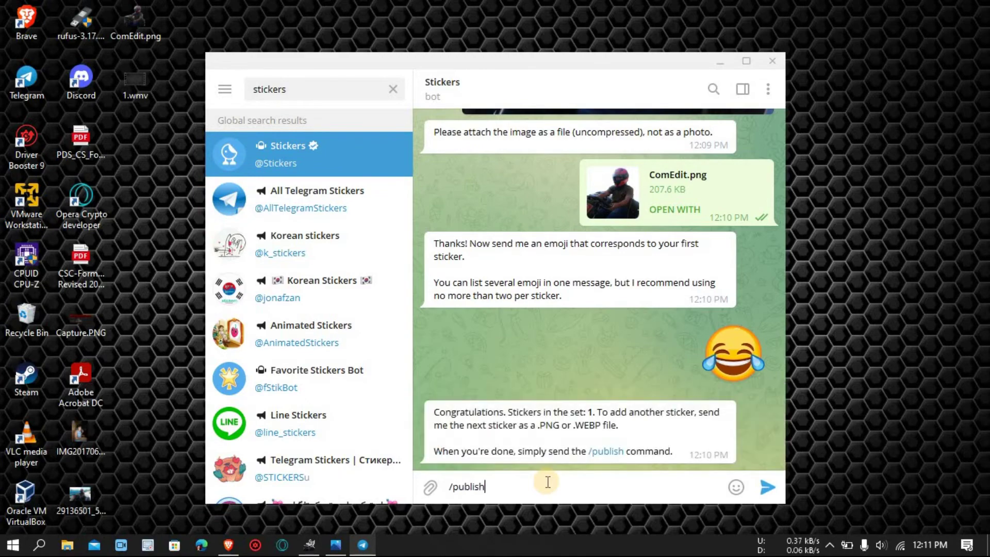
pyautogui.press('Return')
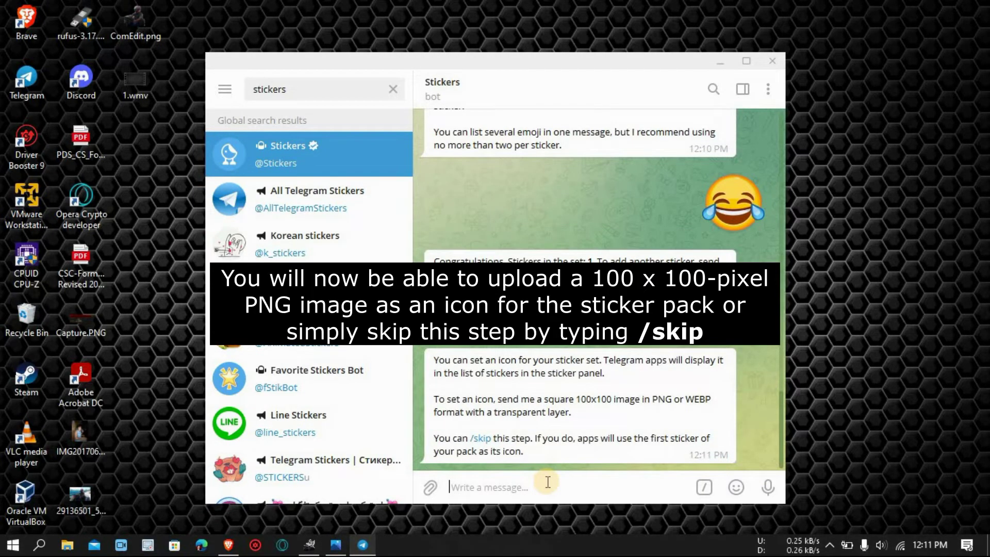
pyautogui.write('/')
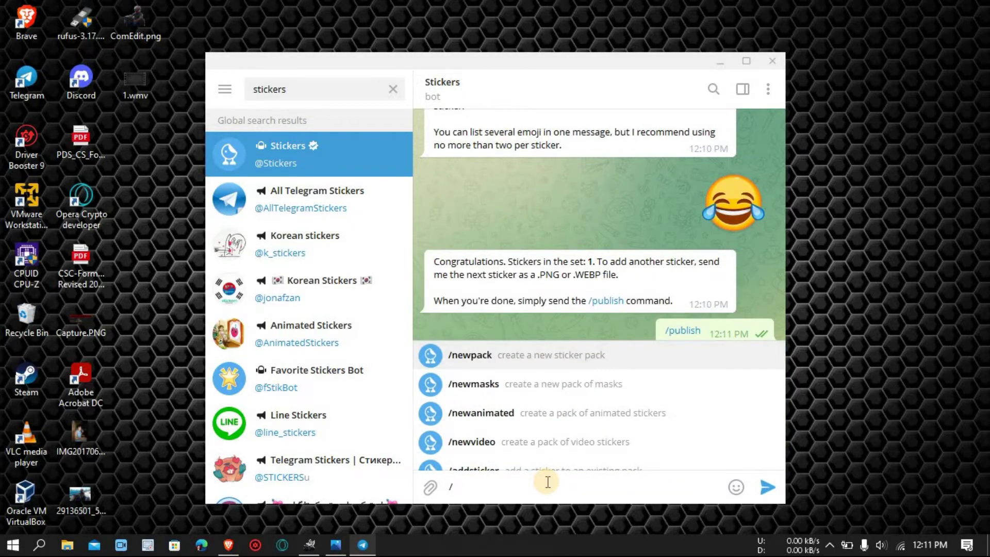
pyautogui.write('skip')
pyautogui.press('Return')
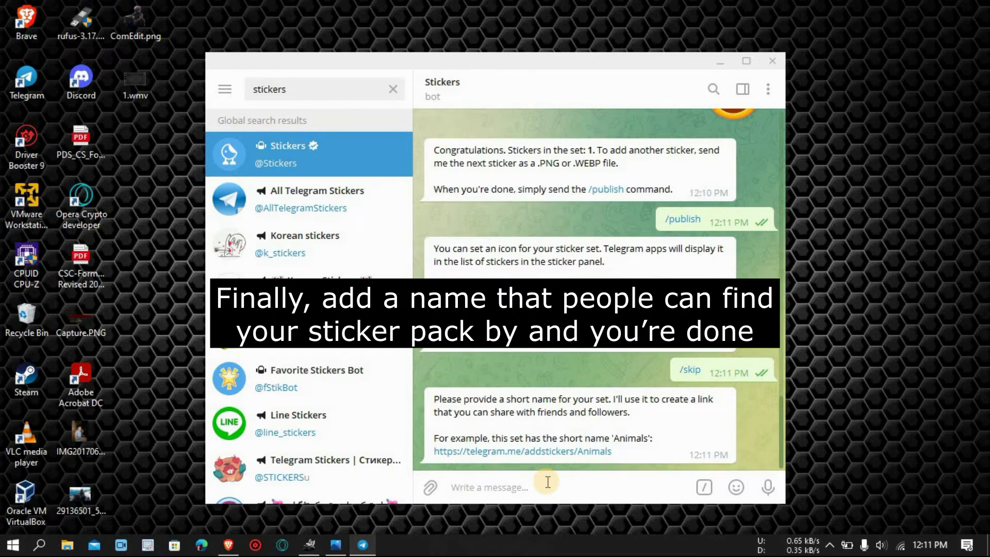
# Give the sticker set the short name ComputerEverywhere for its share link.
pyautogui.write('Cm')
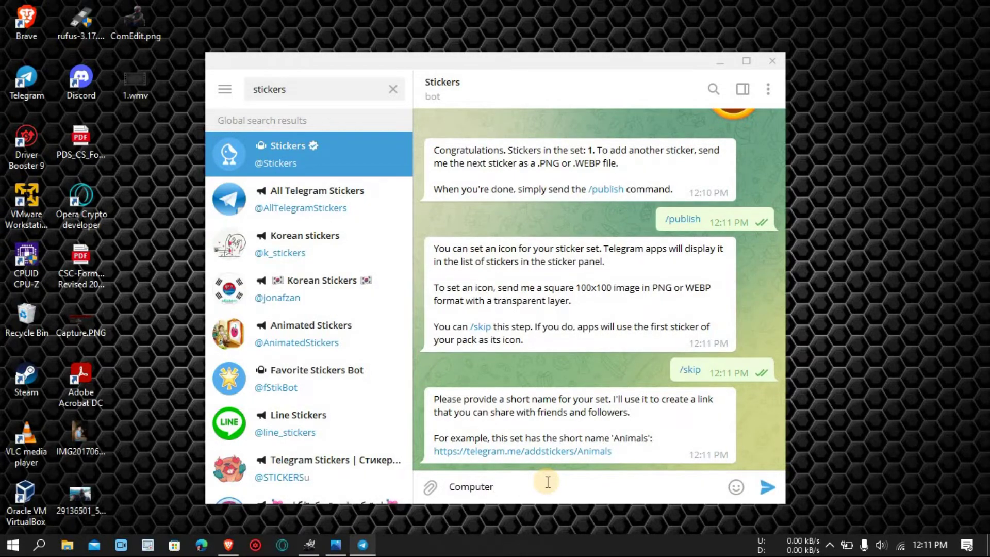
pyautogui.write('mputerEverywhere')
pyautogui.press('Return')
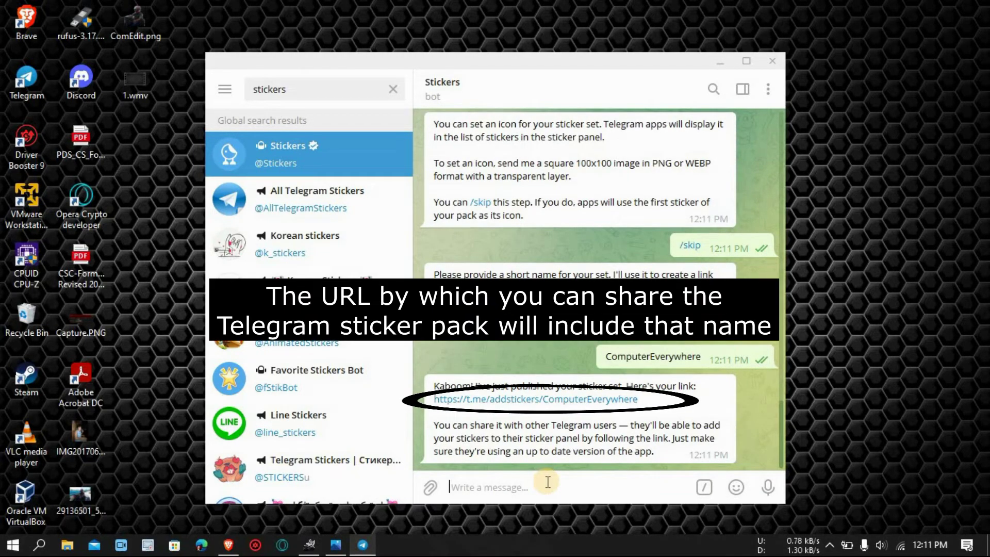
# Open the published pack's share link, send its rider sticker to the bot chat, and view the sent sticker.
pyautogui.click(524, 401)
pyautogui.click(407, 218)
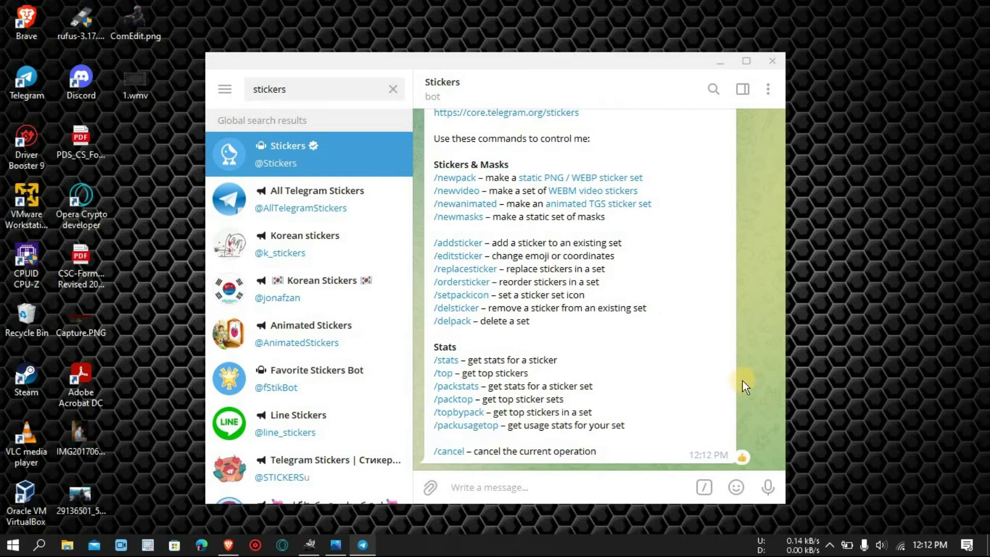
pyautogui.scroll(10, 777, 378)
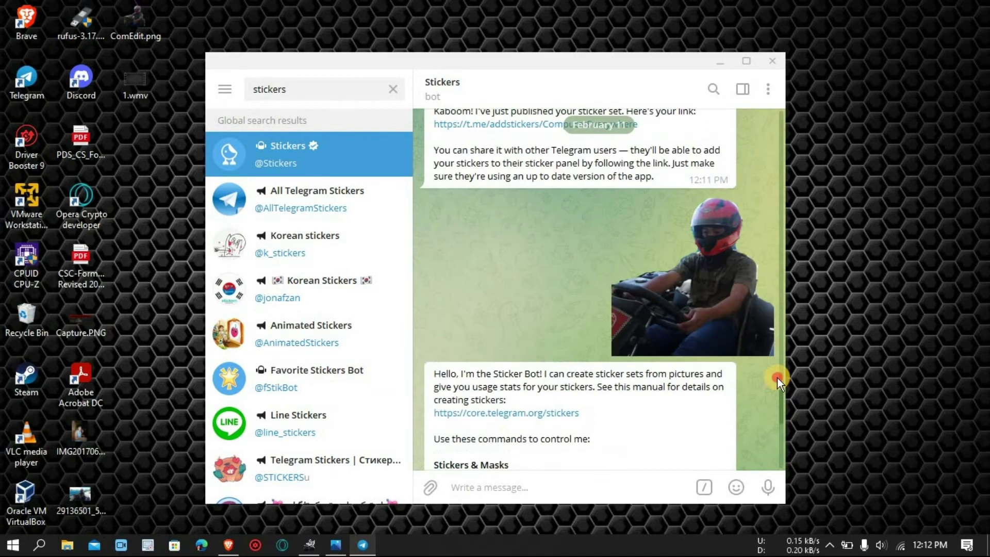
pyautogui.scroll(-2, 779, 403)
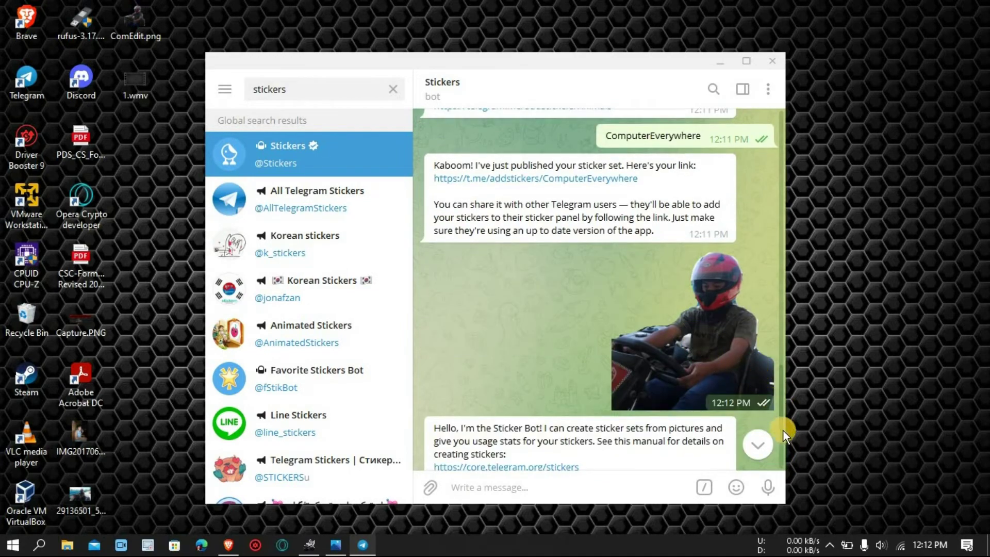
pyautogui.moveTo(781, 402); pyautogui.dragTo(762, 462)
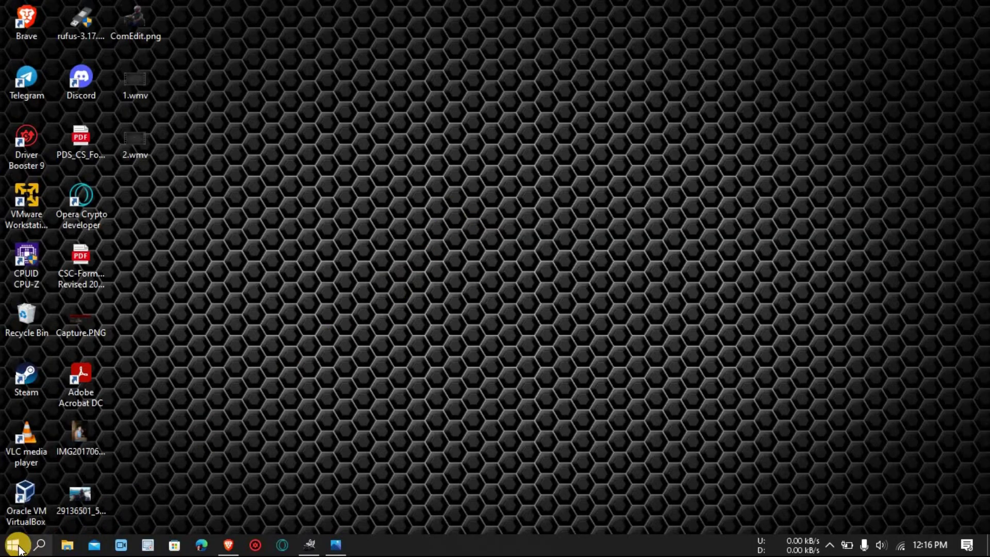
# Search the computer for Telegram, open the app, and open the Telegram service notifications chat.
pyautogui.click(14, 546)
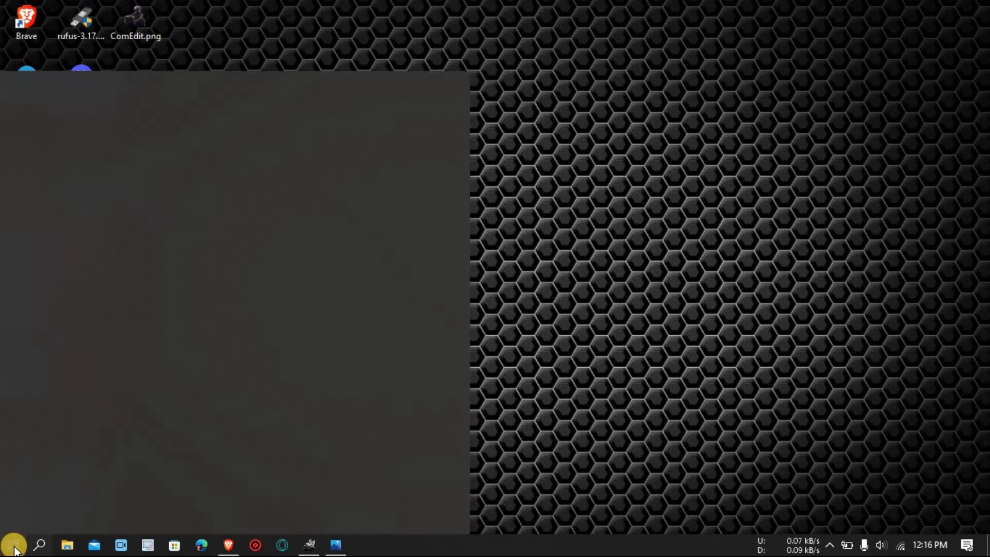
pyautogui.write('telegram')
pyautogui.click(330, 266)
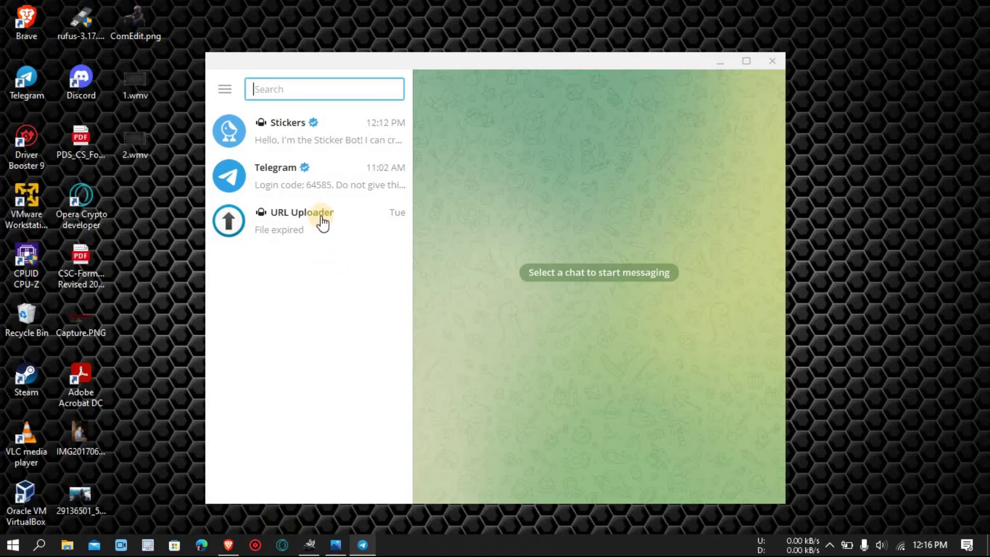
pyautogui.click(304, 172)
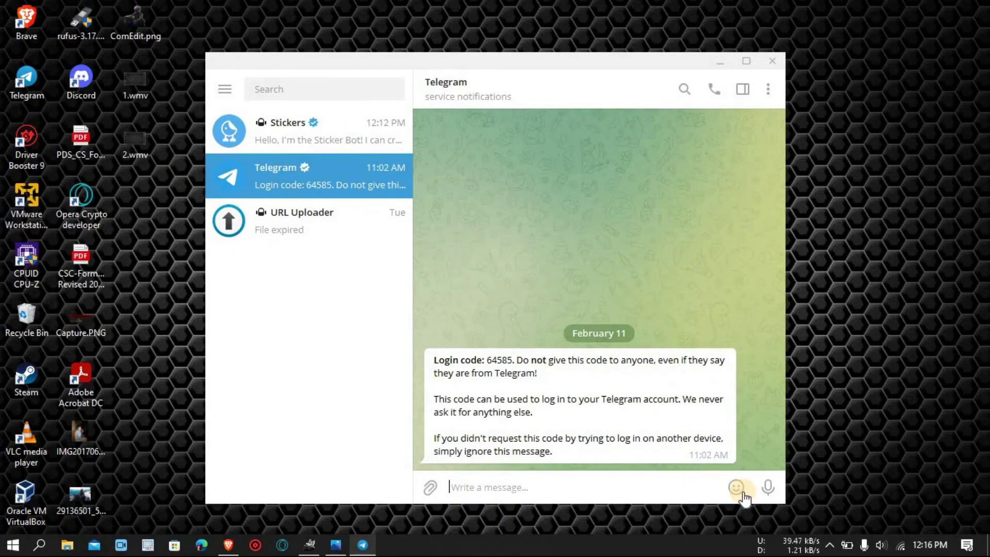
# Search the sticker sets for "monkey" and add the Vicky set.
pyautogui.moveTo(742, 495)
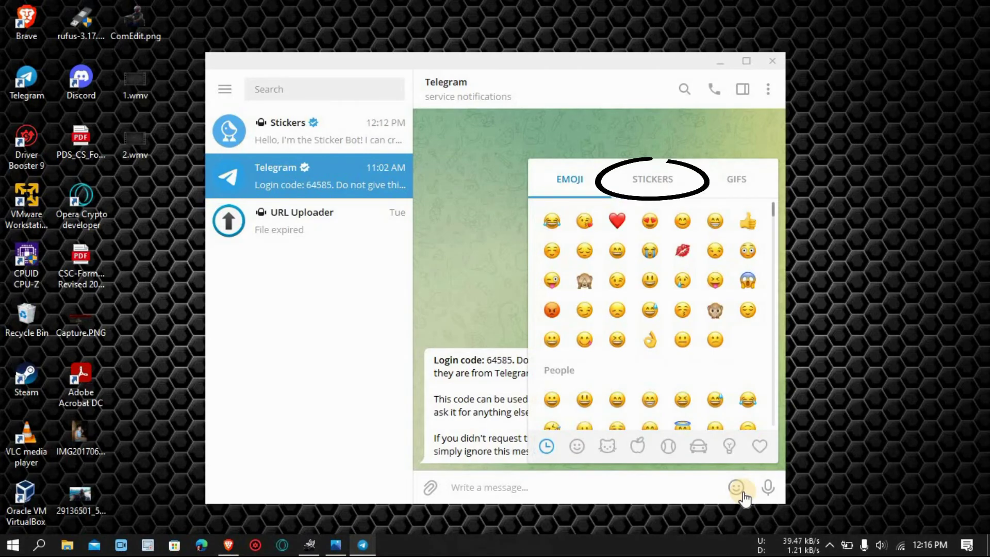
pyautogui.click(653, 186)
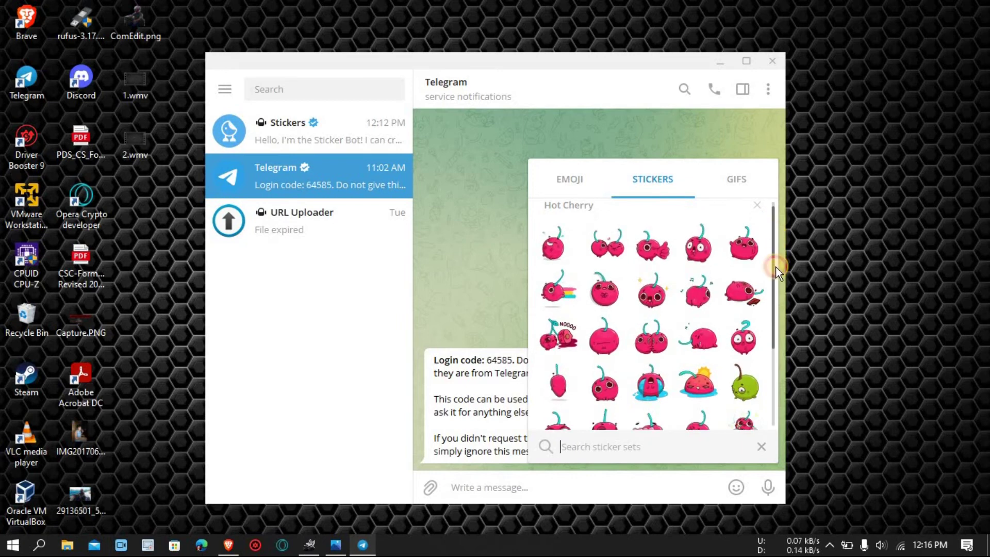
pyautogui.write('mone')
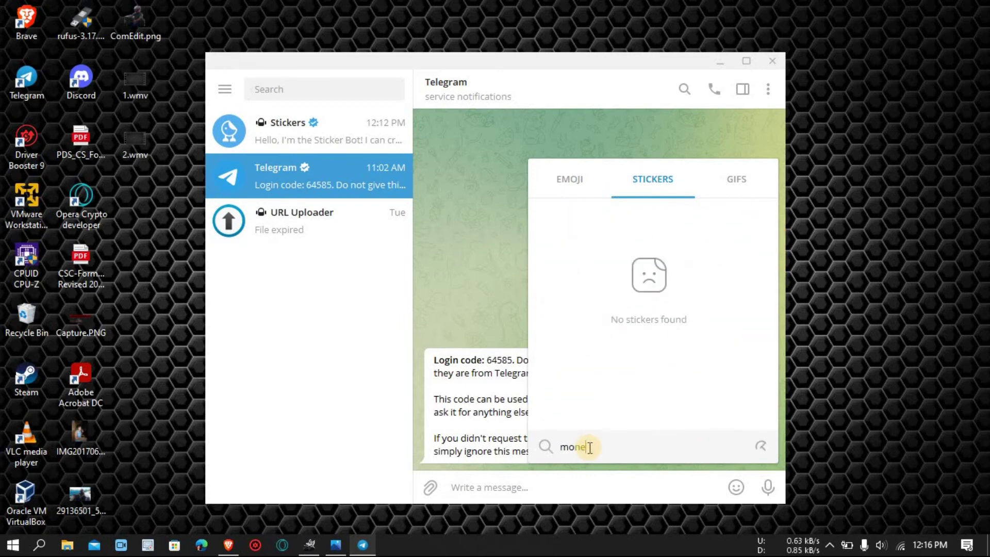
pyautogui.press('BackSpace')
pyautogui.write('key')
pyautogui.click(749, 217)
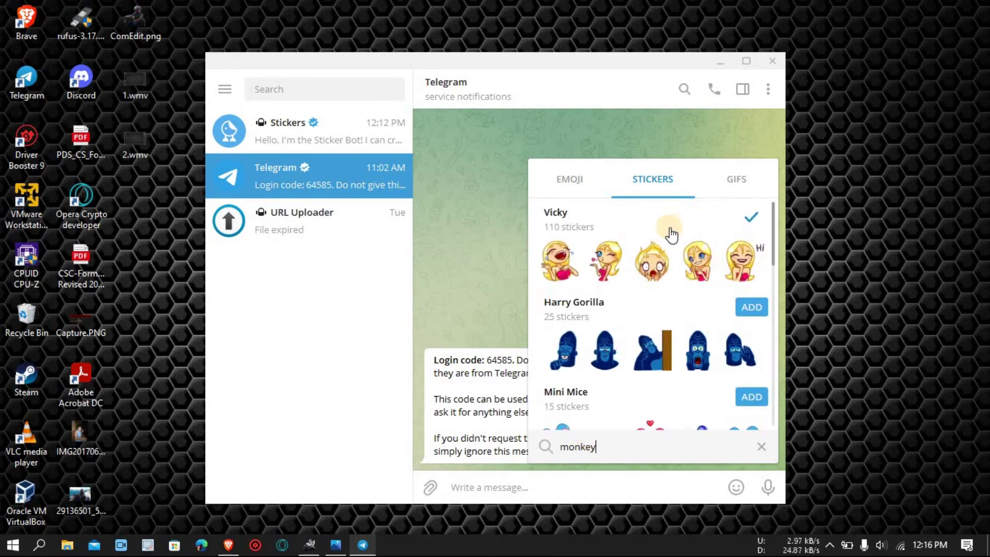
# Add the Movin' Monkey and Mini Mice sticker sets from the search results.
pyautogui.scroll(-3, 773, 248)
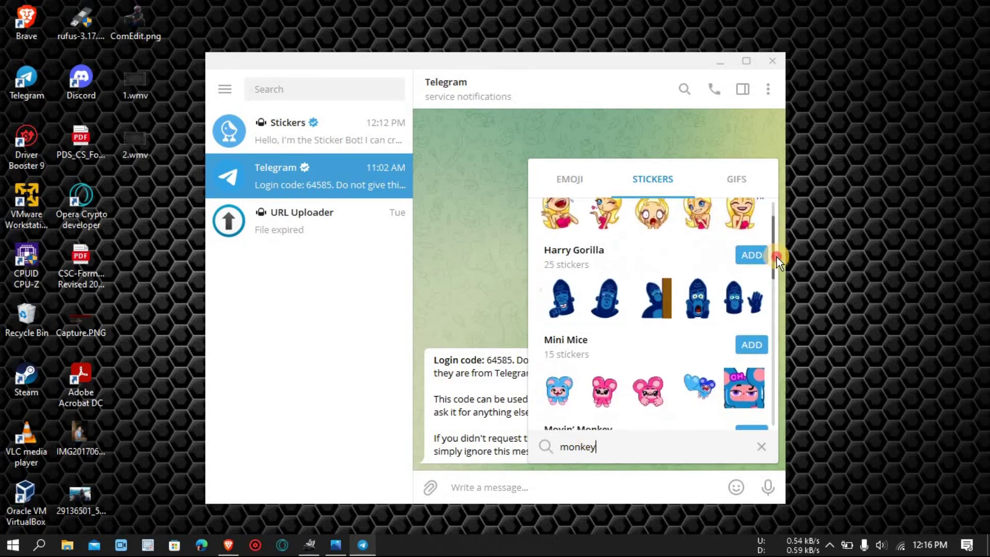
pyautogui.click(750, 364)
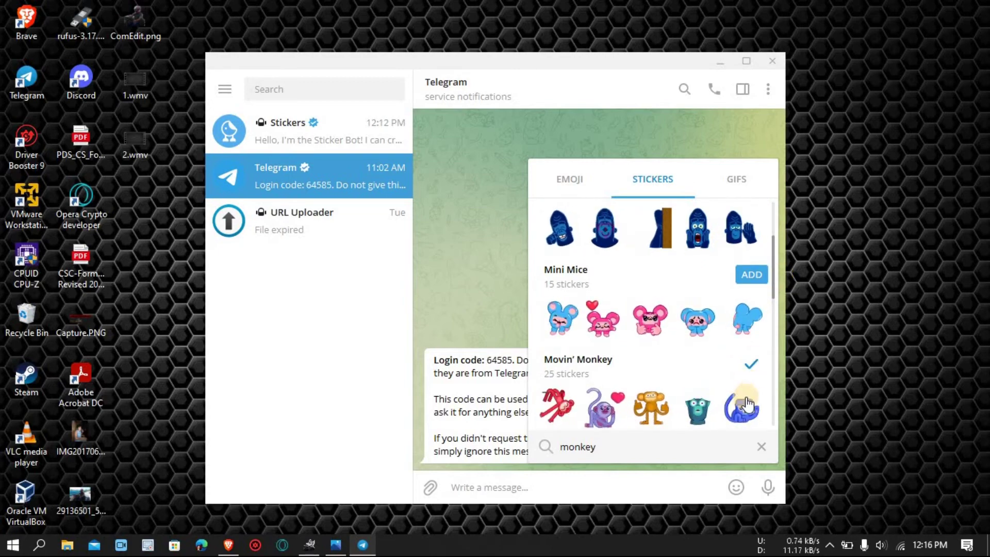
pyautogui.click(737, 269)
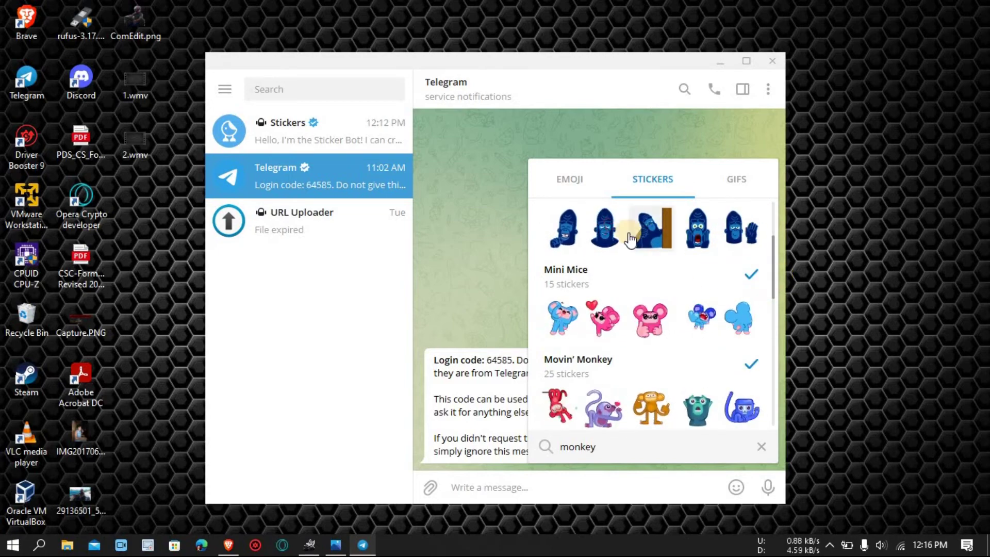
# Send the second Harry Gorilla sticker and the first Vicky sticker, the laughing blonde, to the Telegram service notifications chat.
pyautogui.click(605, 242)
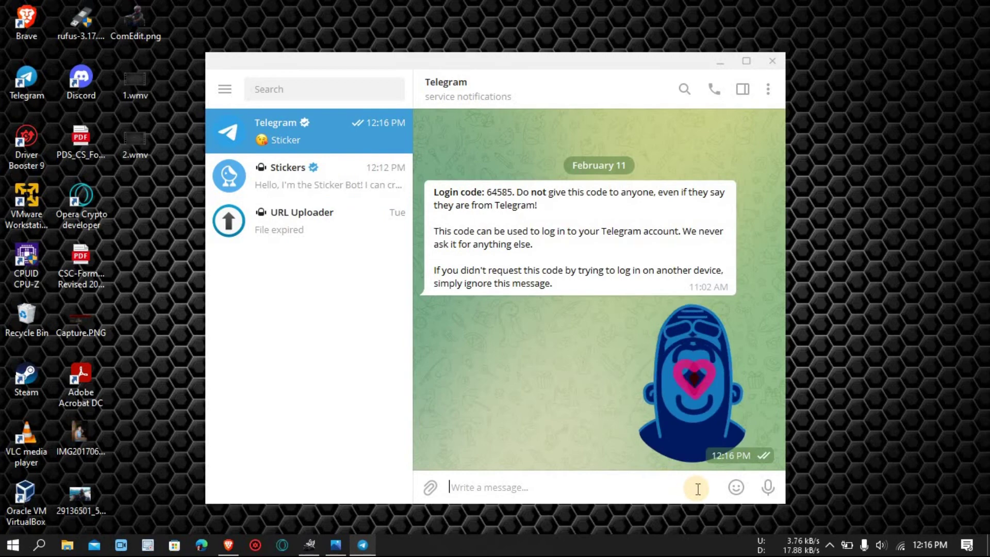
pyautogui.moveTo(732, 485)
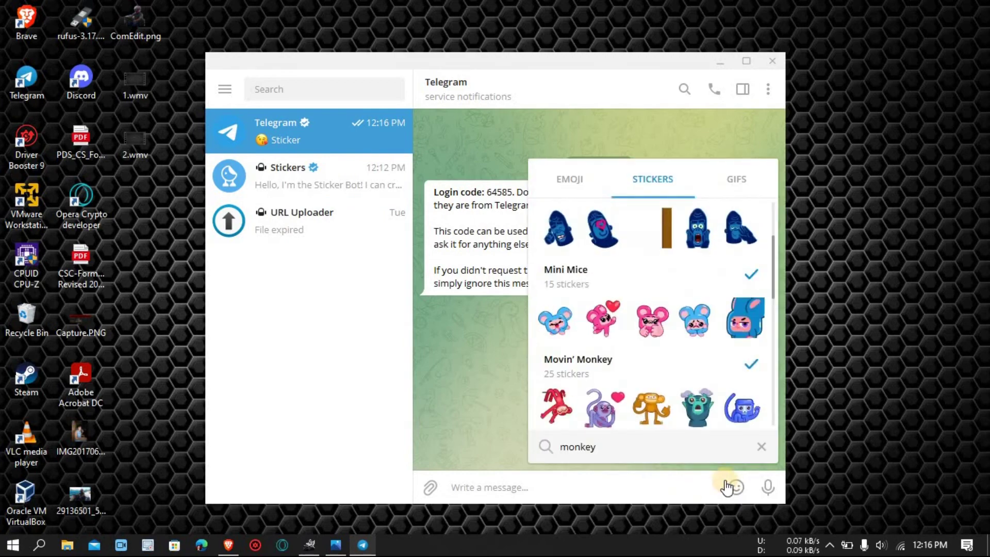
pyautogui.click(570, 177)
pyautogui.click(649, 197)
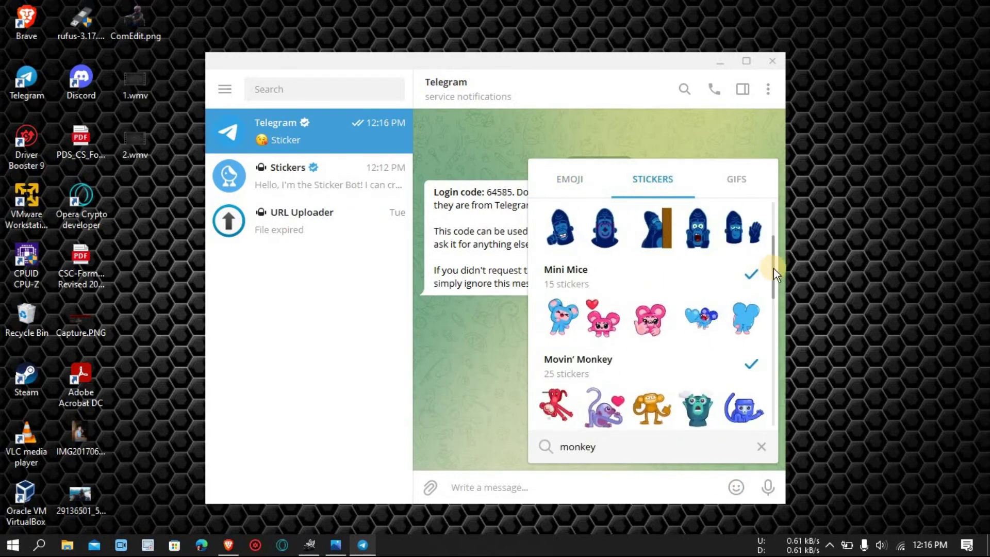
pyautogui.scroll(-4, 775, 322)
pyautogui.moveTo(776, 326); pyautogui.dragTo(781, 238)
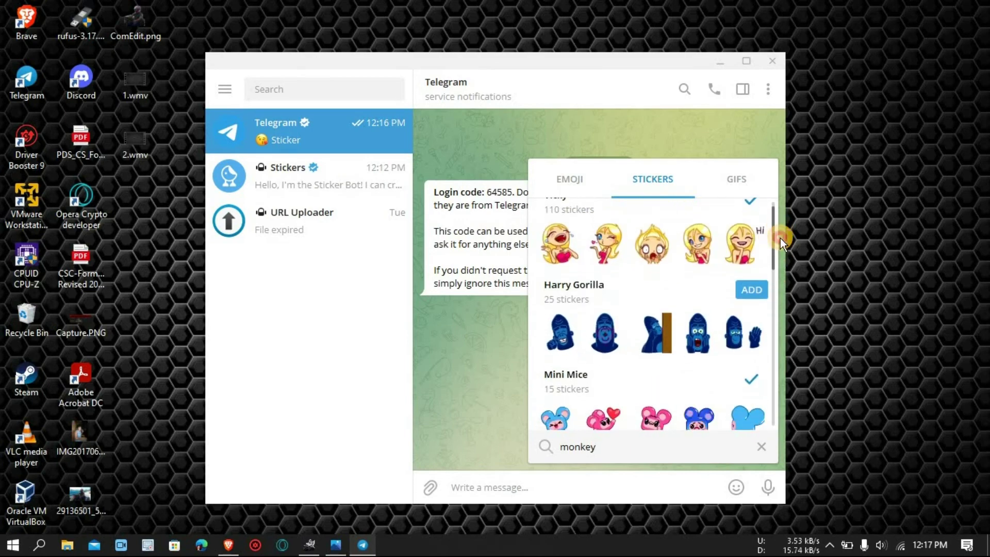
pyautogui.click(558, 243)
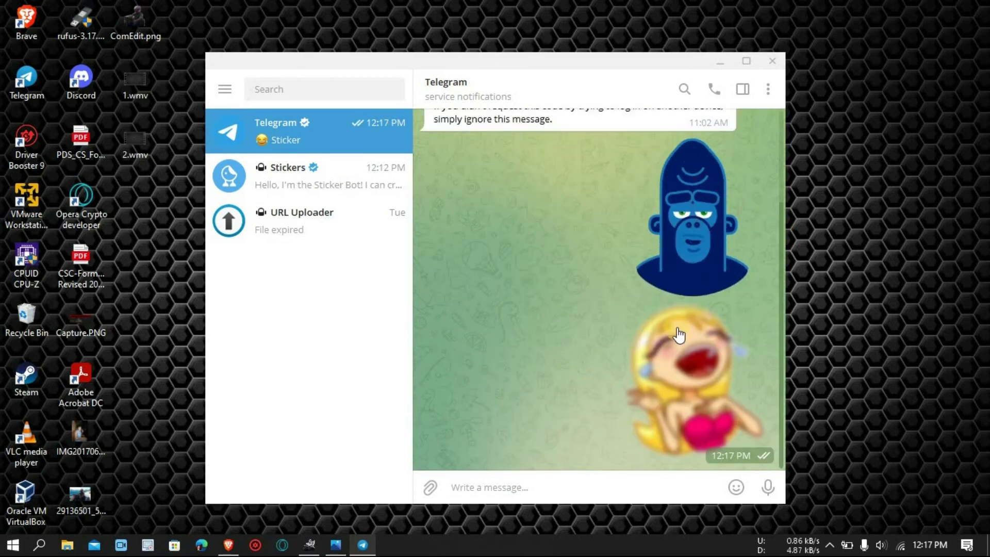